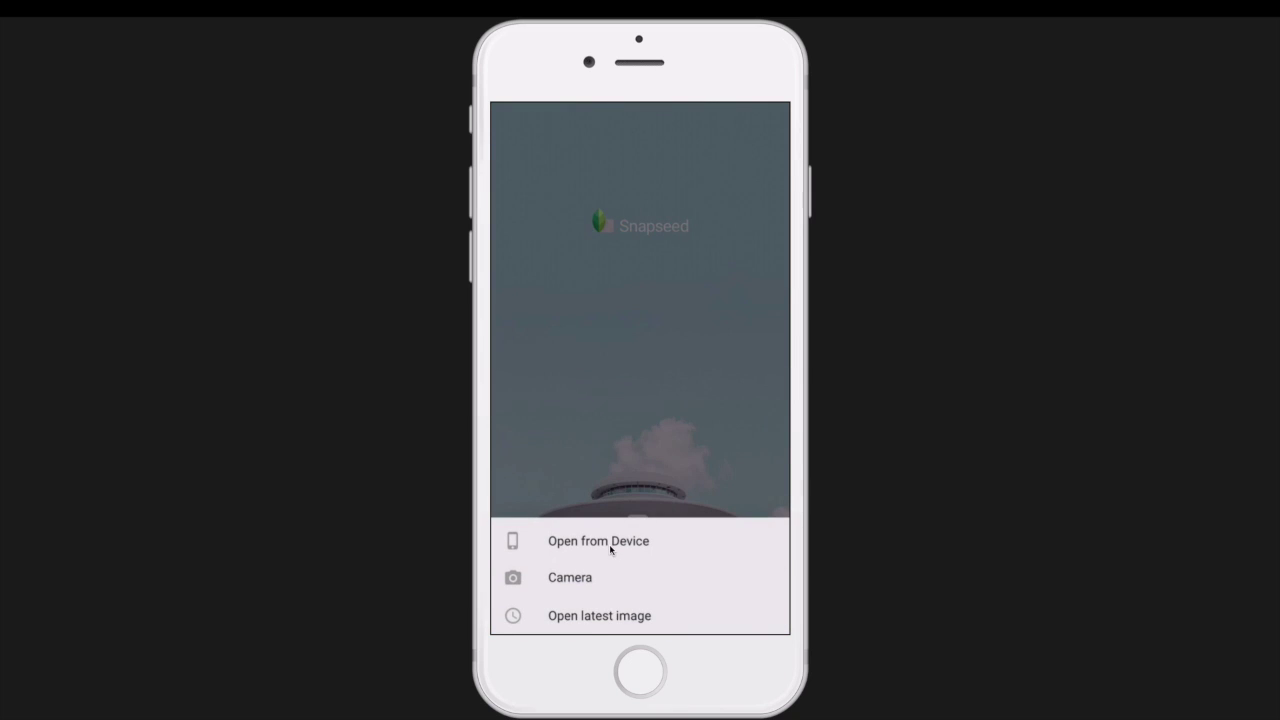
- Load the edited ruin photo from Camera Roll and show its Details, Vignette and Tune Image history
{"action": "left_click", "coordinate": [684, 542]}
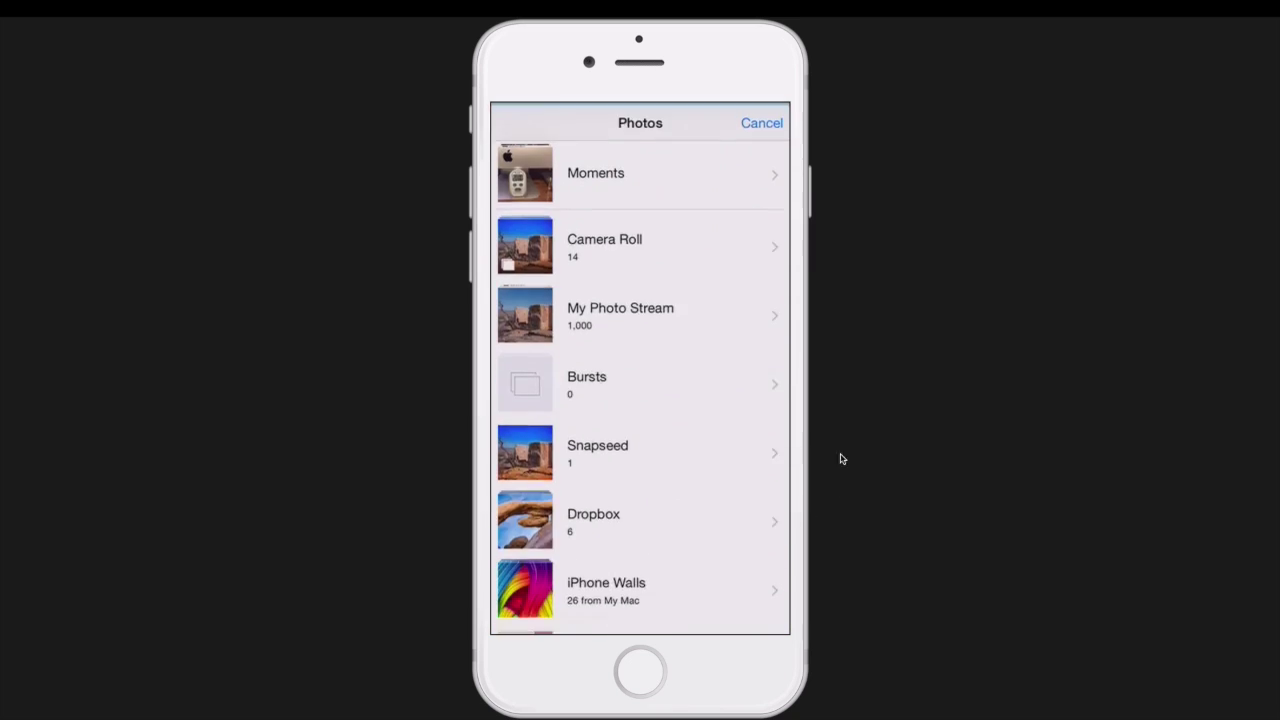
{"action": "left_click", "coordinate": [535, 243]}
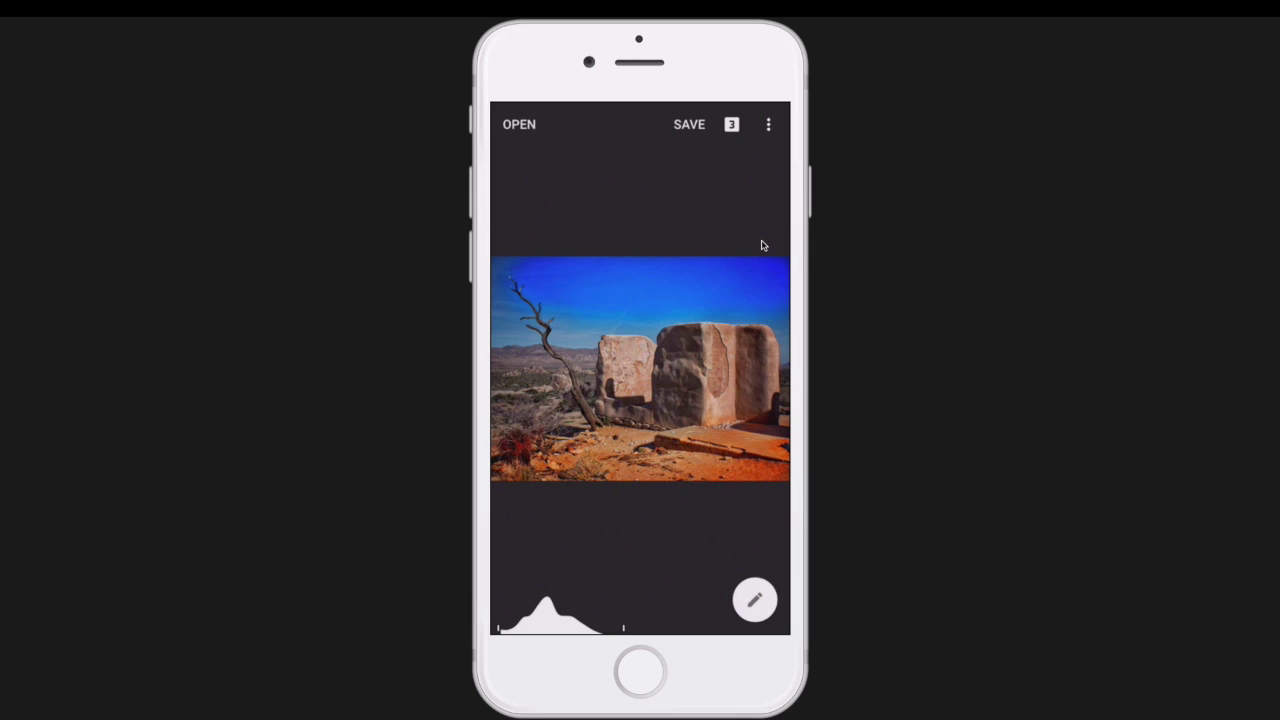
{"action": "left_click", "coordinate": [734, 126]}
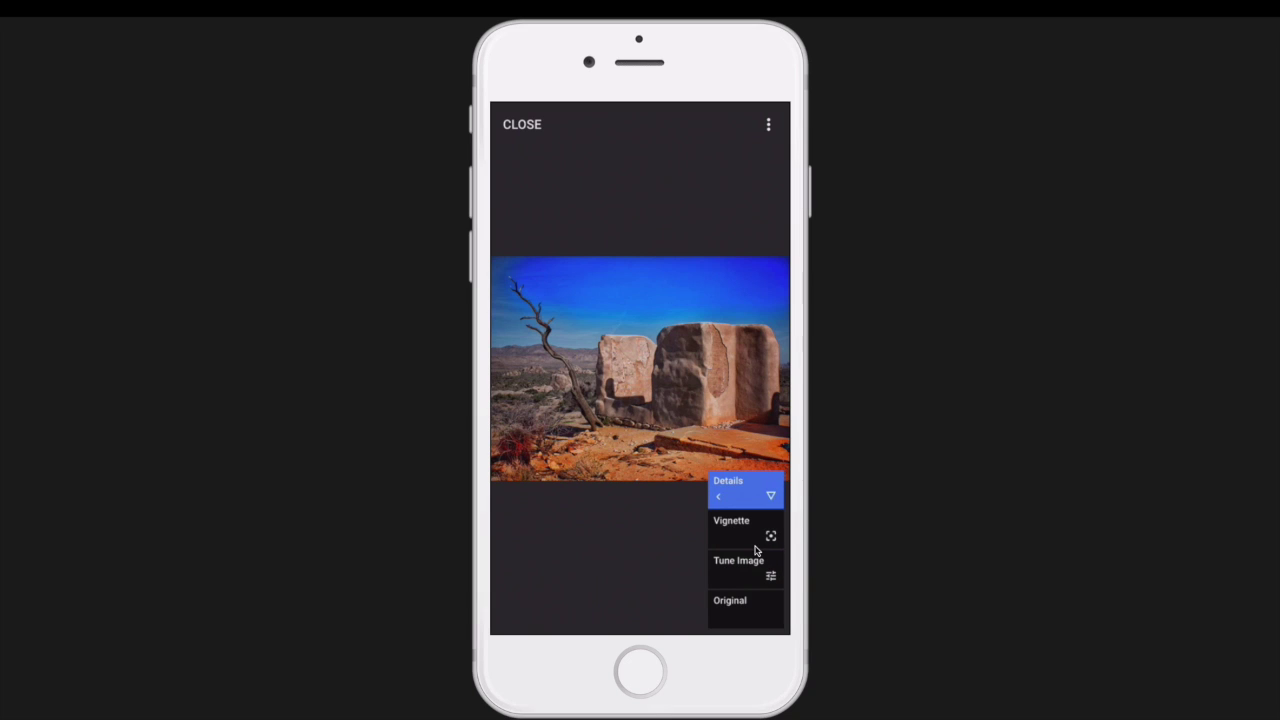
- Preview the Vignette stage, then copy the Tune Image, Vignette and Details edits and close the stack
{"action": "left_click", "coordinate": [756, 548]}
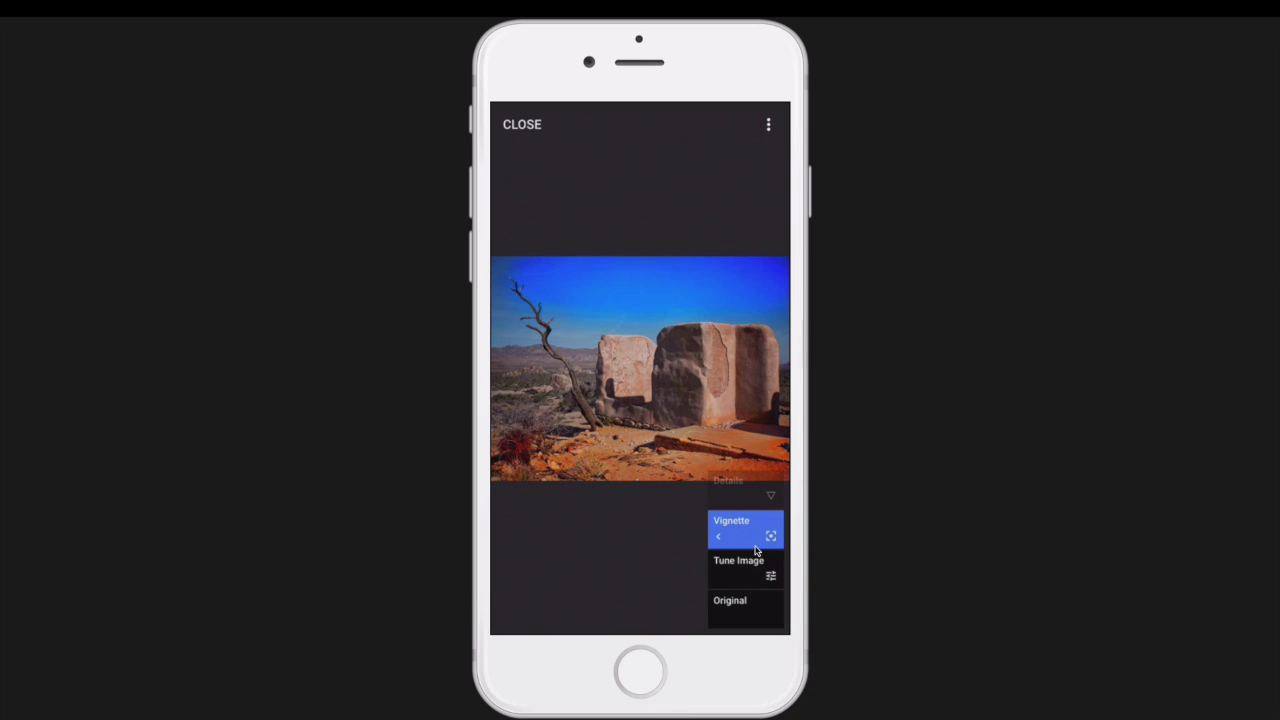
{"action": "left_click", "coordinate": [756, 548]}
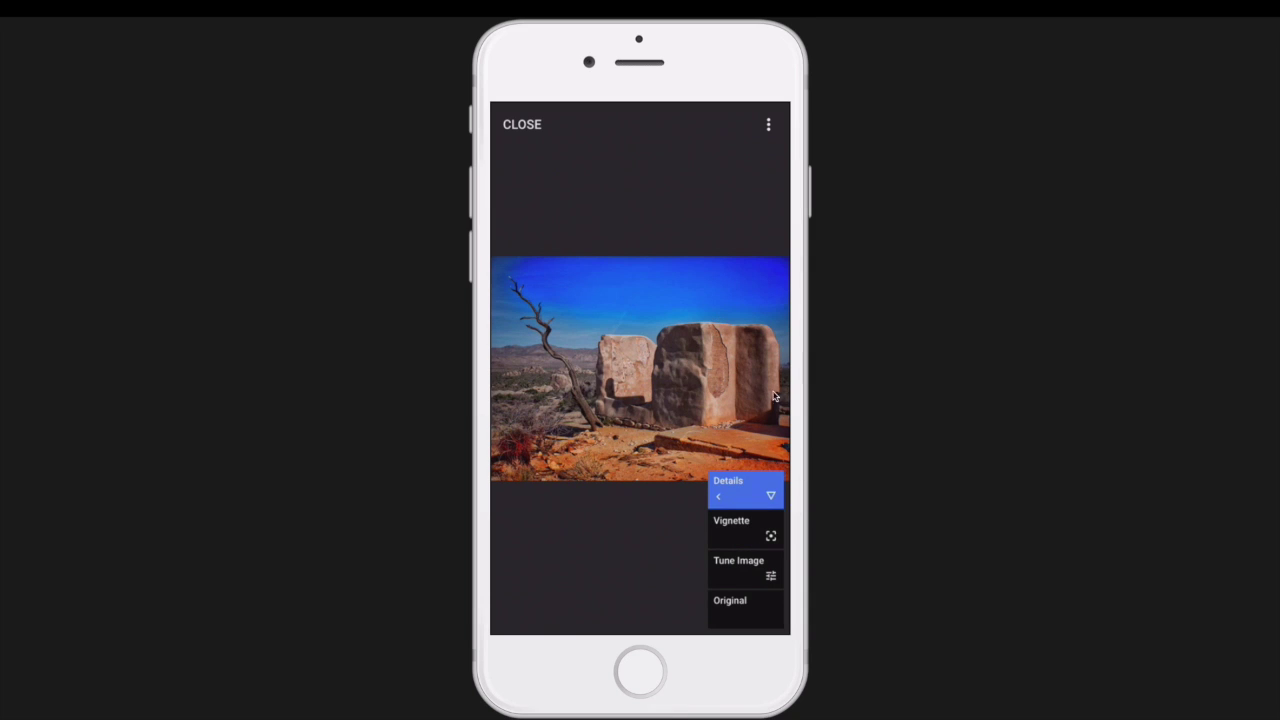
{"action": "left_click", "coordinate": [768, 126]}
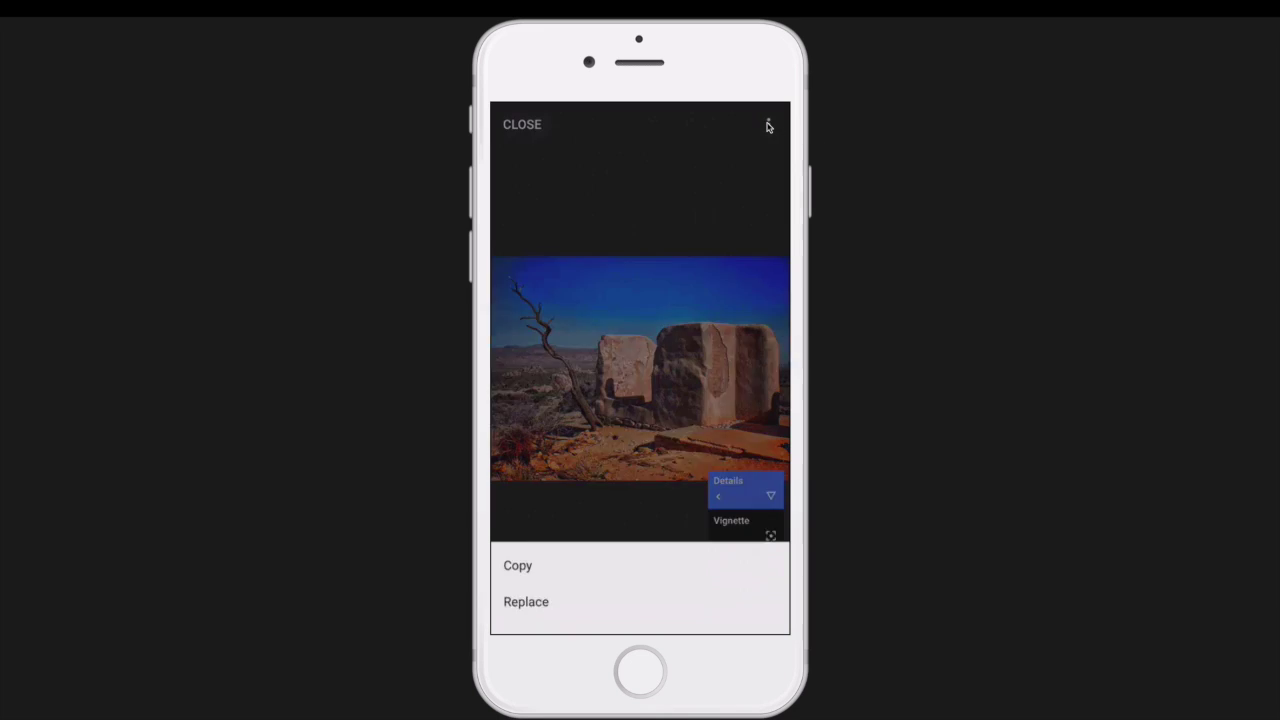
{"action": "left_click", "coordinate": [521, 543]}
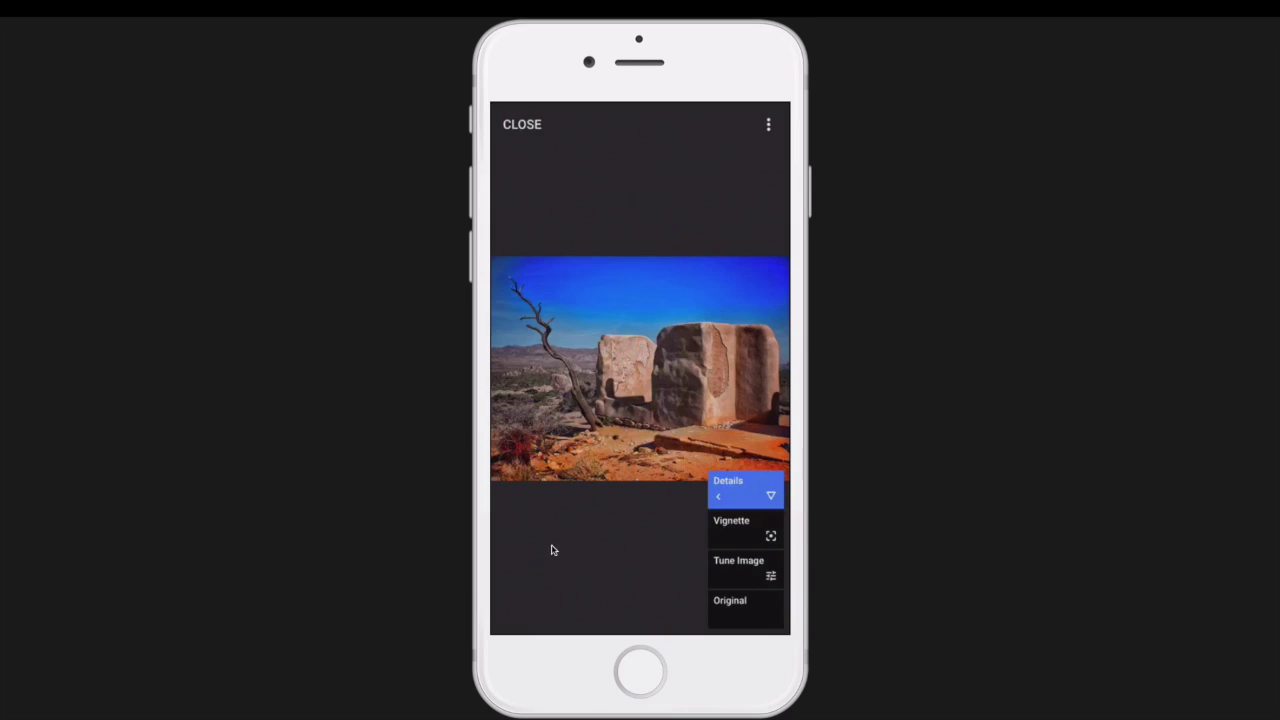
{"action": "left_click", "coordinate": [521, 128]}
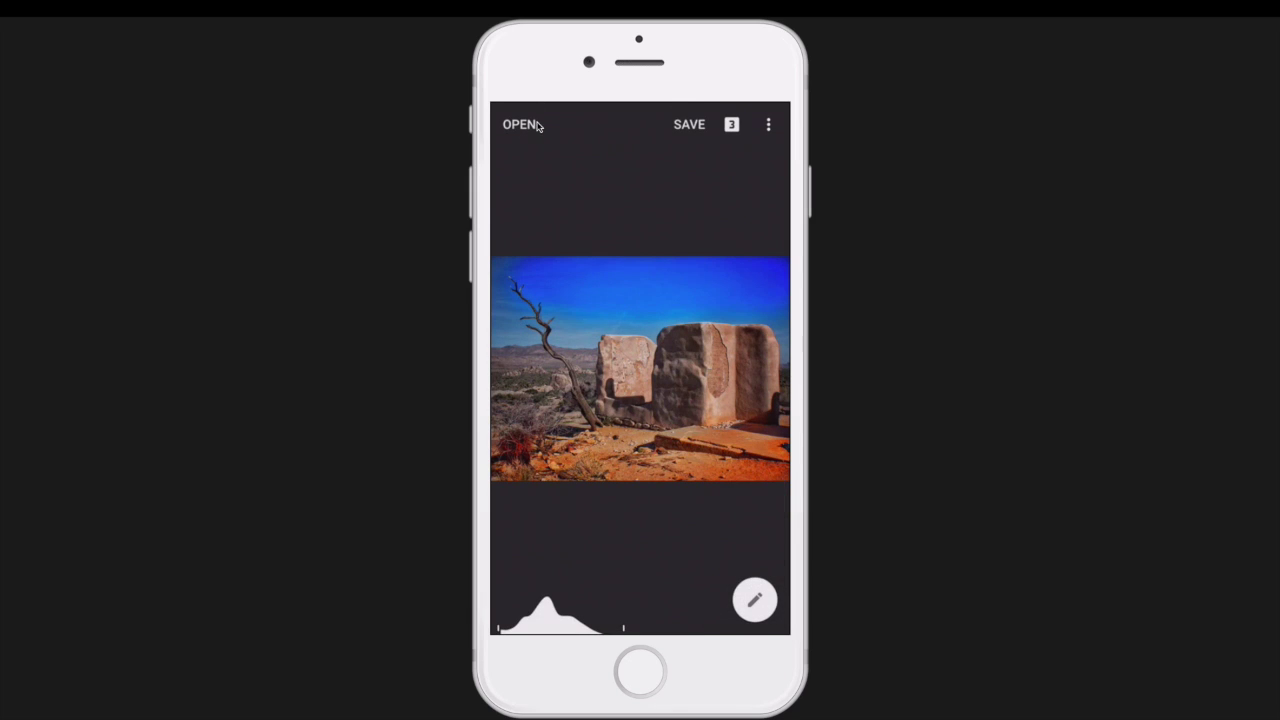
- Load the Joshua tree photo from Camera Roll and view its Original-only edit history
{"action": "left_click", "coordinate": [533, 126]}
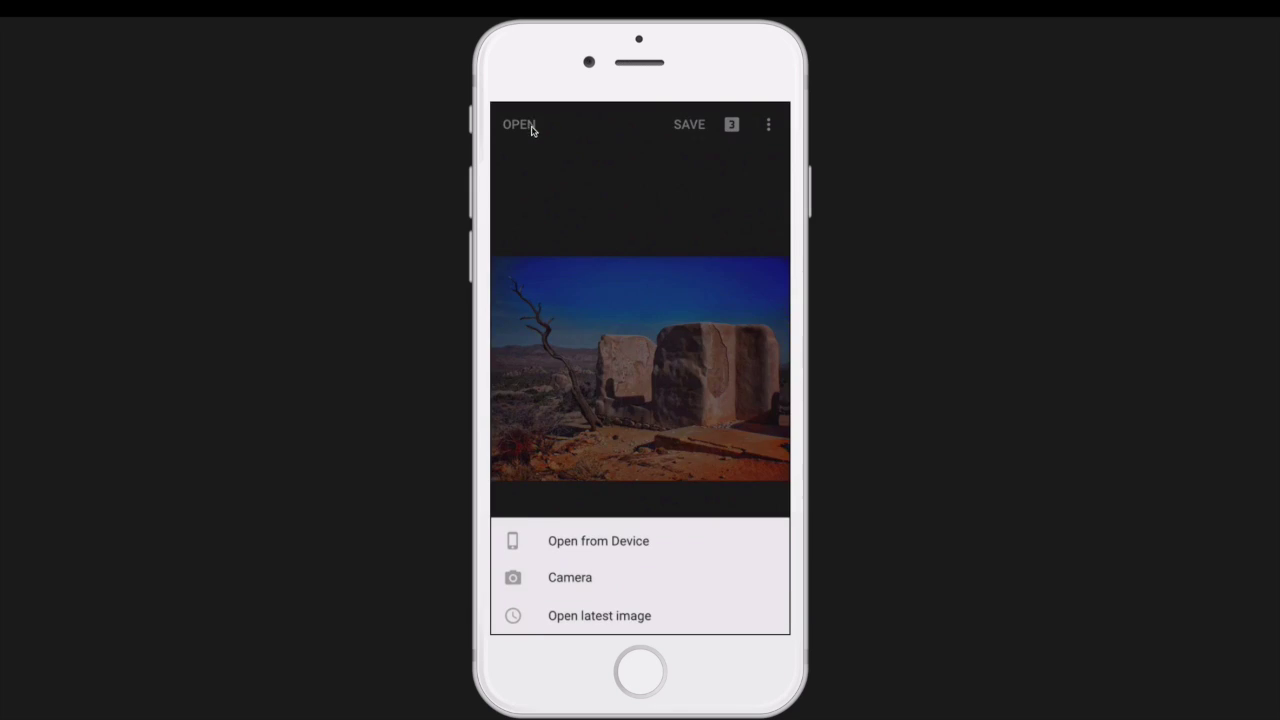
{"action": "left_click", "coordinate": [606, 551]}
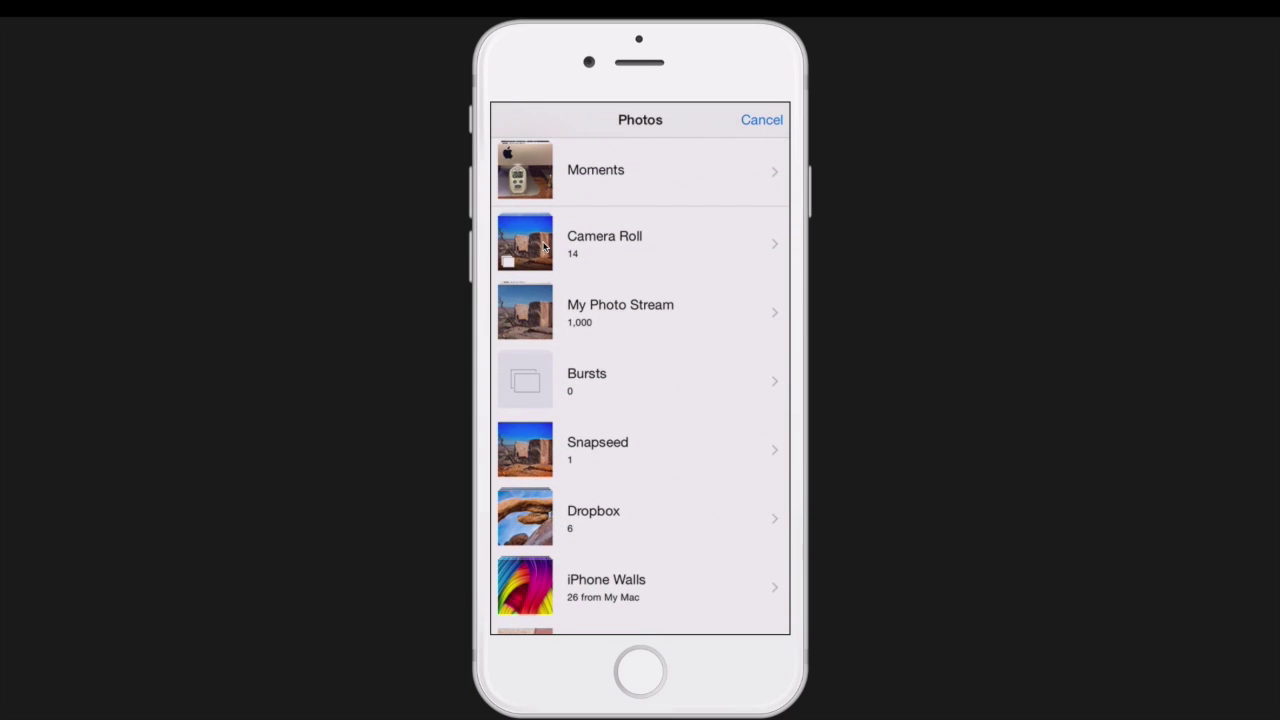
{"action": "left_click", "coordinate": [545, 247]}
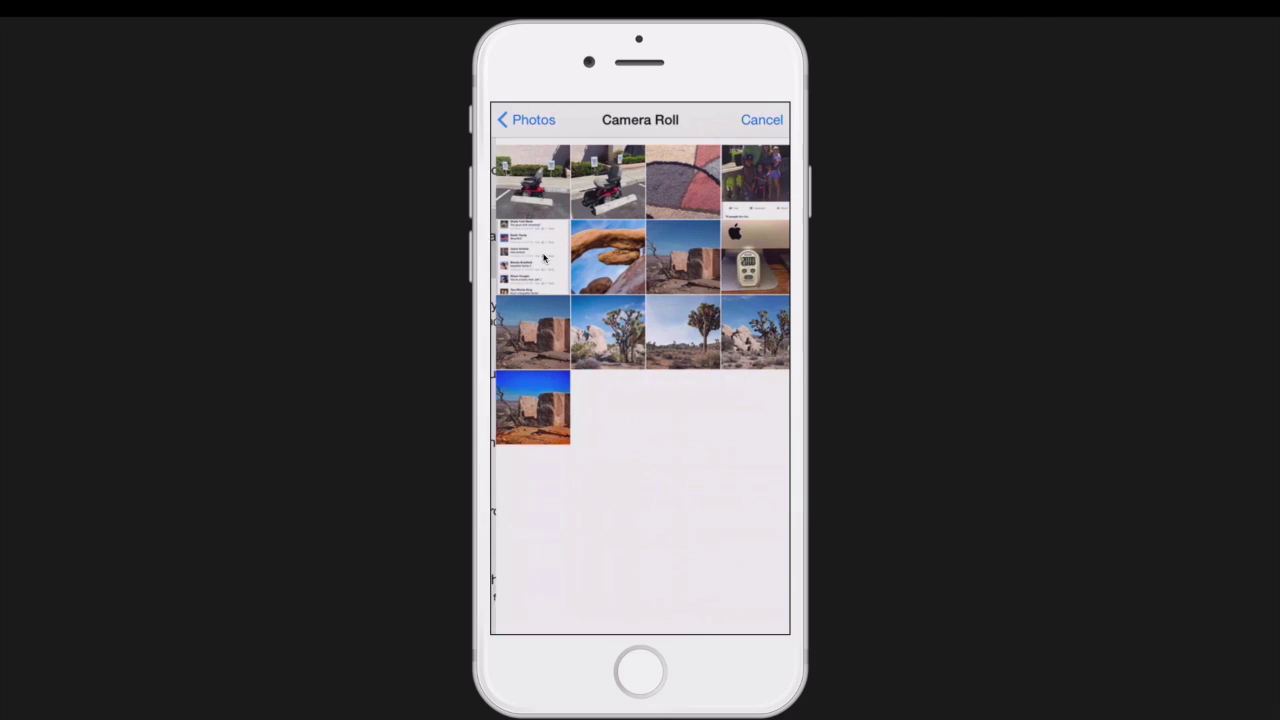
{"action": "left_click", "coordinate": [607, 342]}
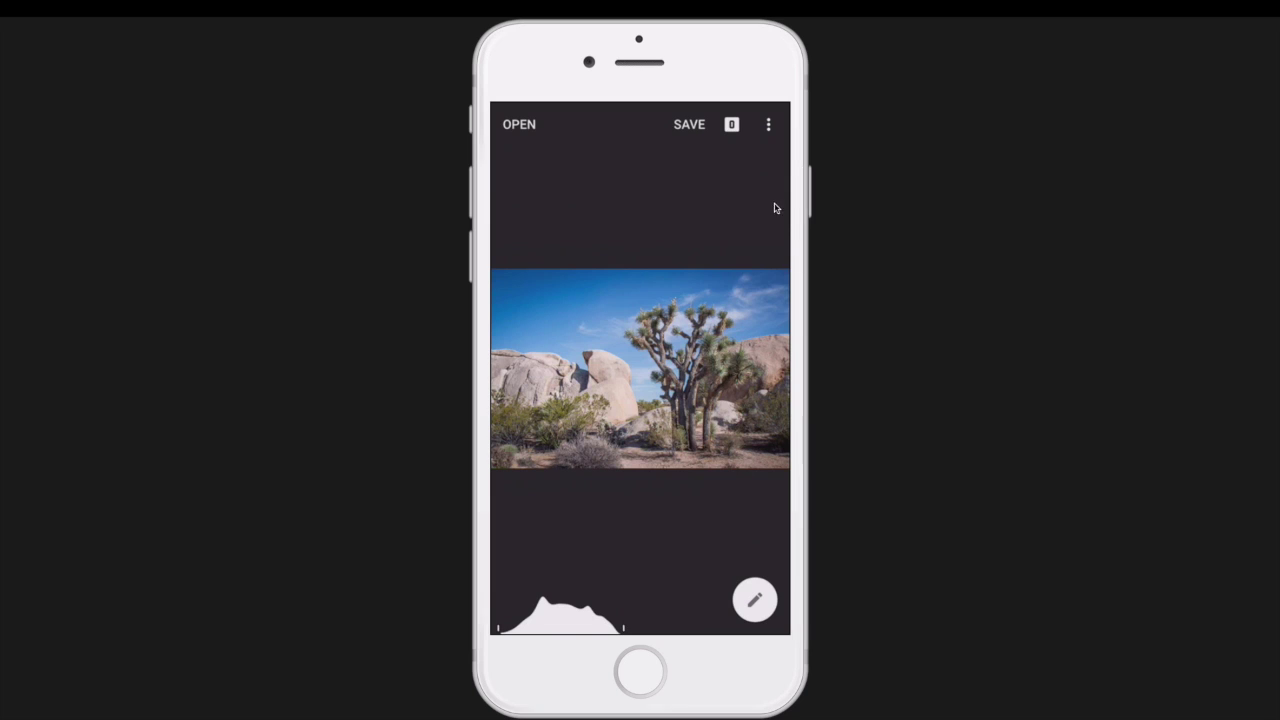
{"action": "left_click", "coordinate": [732, 125]}
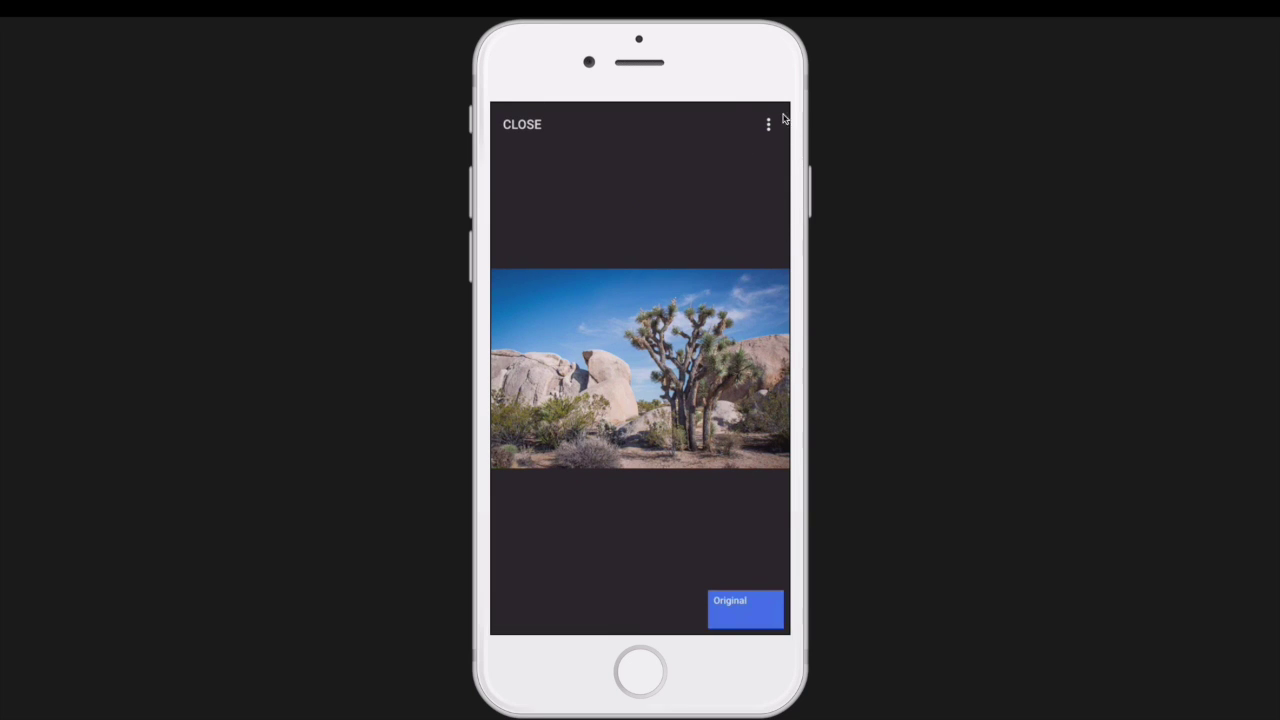
- Insert the copied Tune Image, Vignette and Details edits and preview them through Details
{"action": "left_click", "coordinate": [769, 125]}
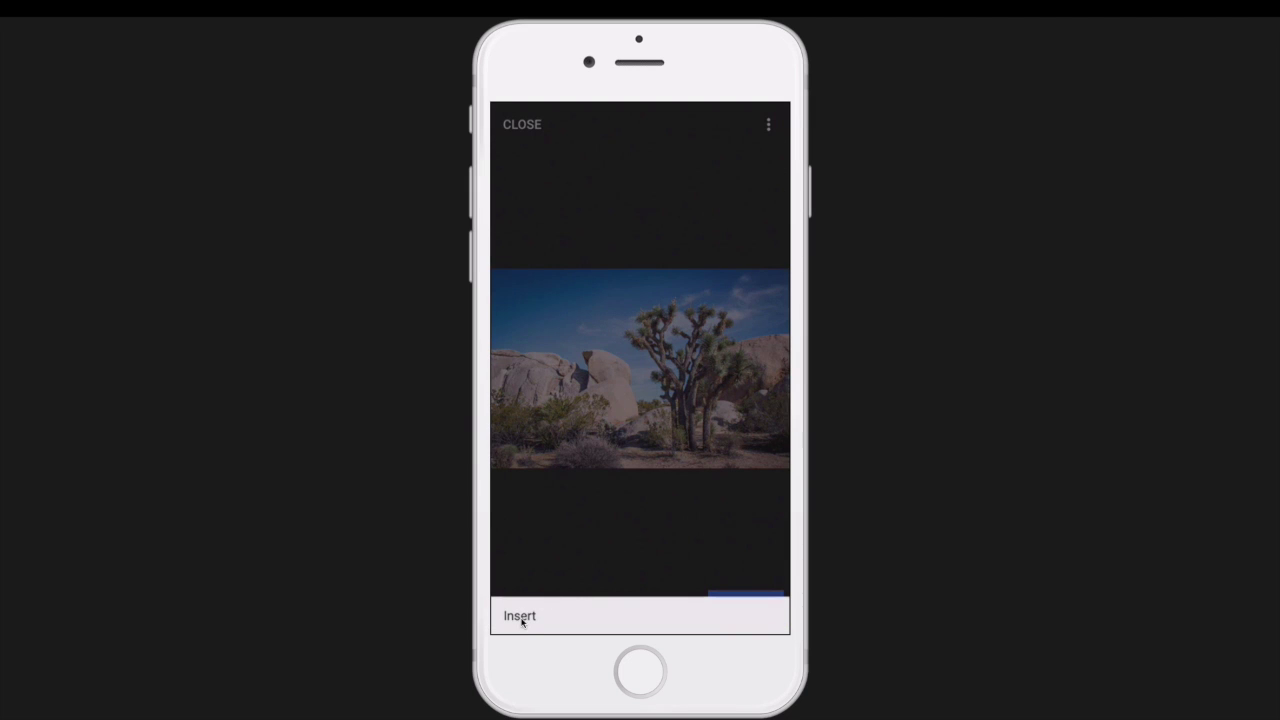
{"action": "left_click", "coordinate": [526, 617]}
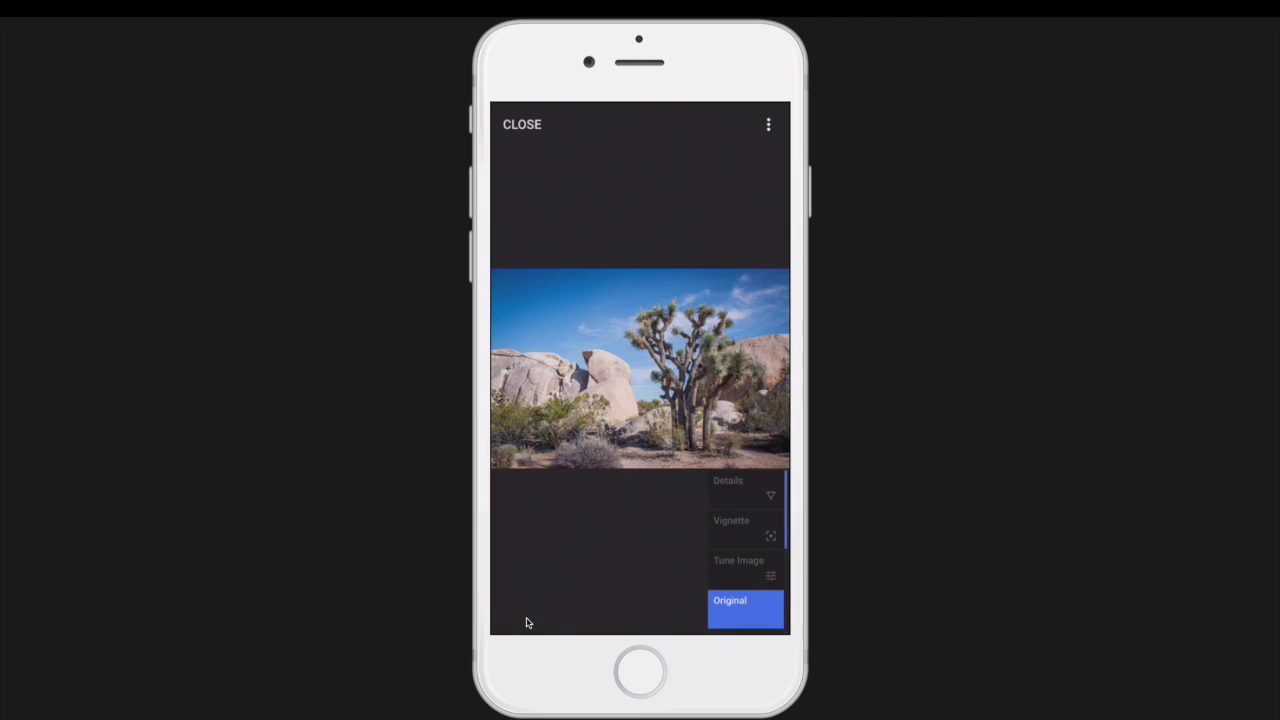
{"action": "left_click", "coordinate": [740, 494]}
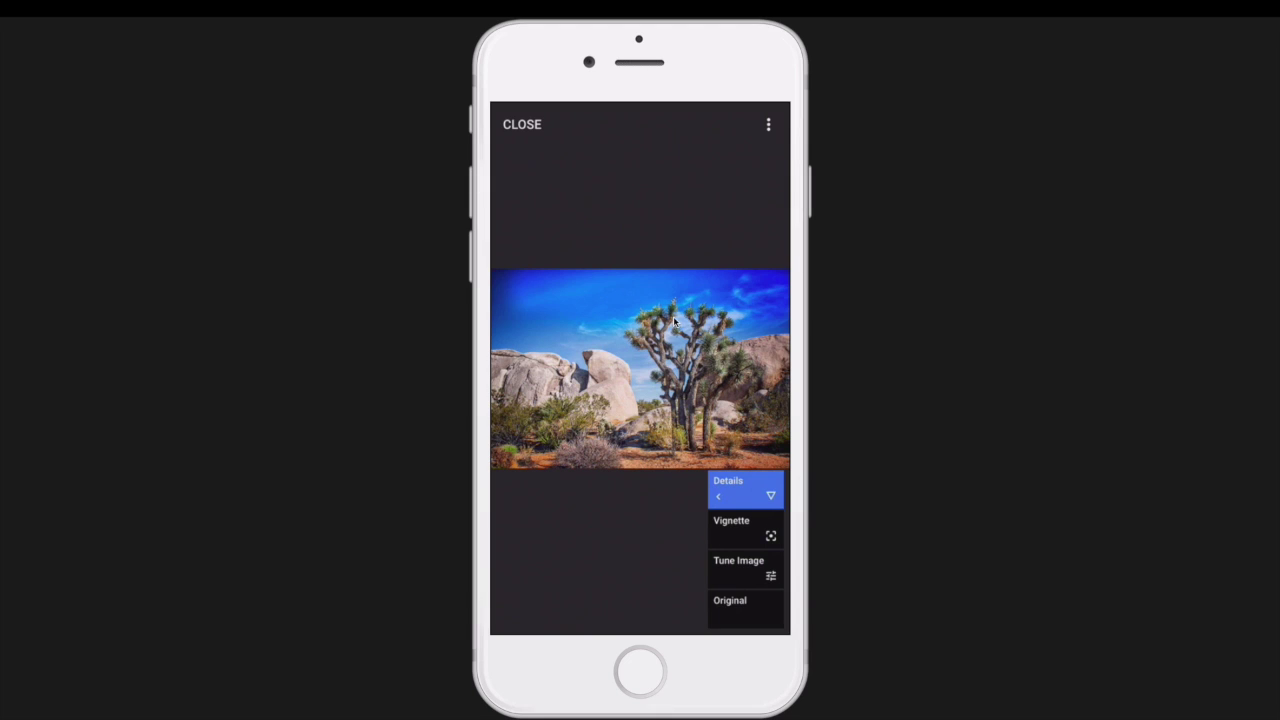
- Discard the Joshua tree edits and load the unedited ruin photo from Camera Roll
{"action": "left_click", "coordinate": [524, 126]}
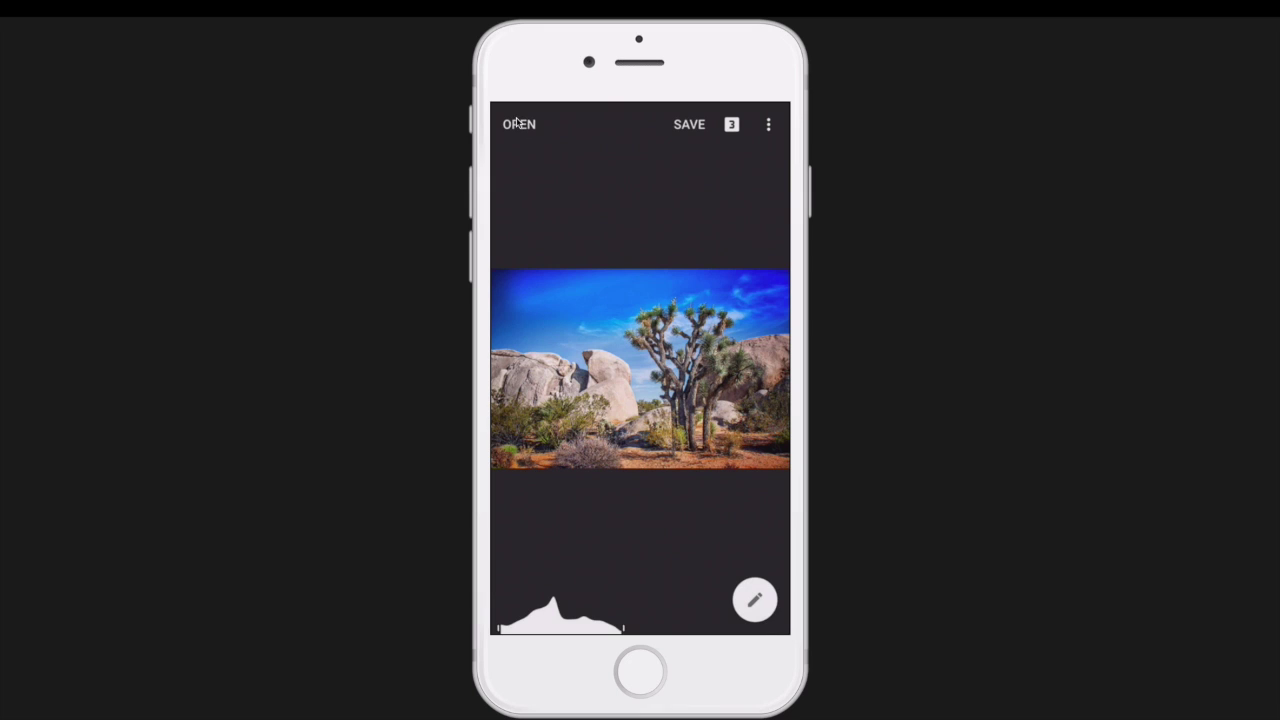
{"action": "left_click", "coordinate": [522, 126]}
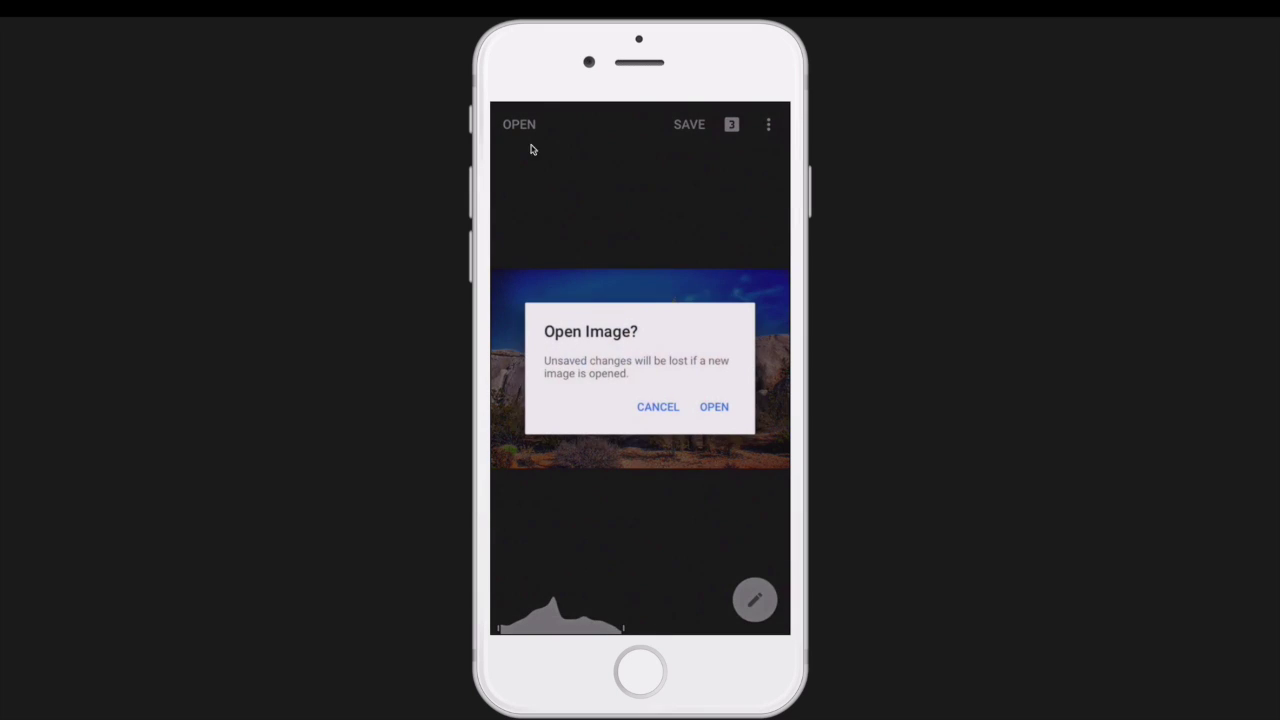
{"action": "left_click", "coordinate": [714, 407]}
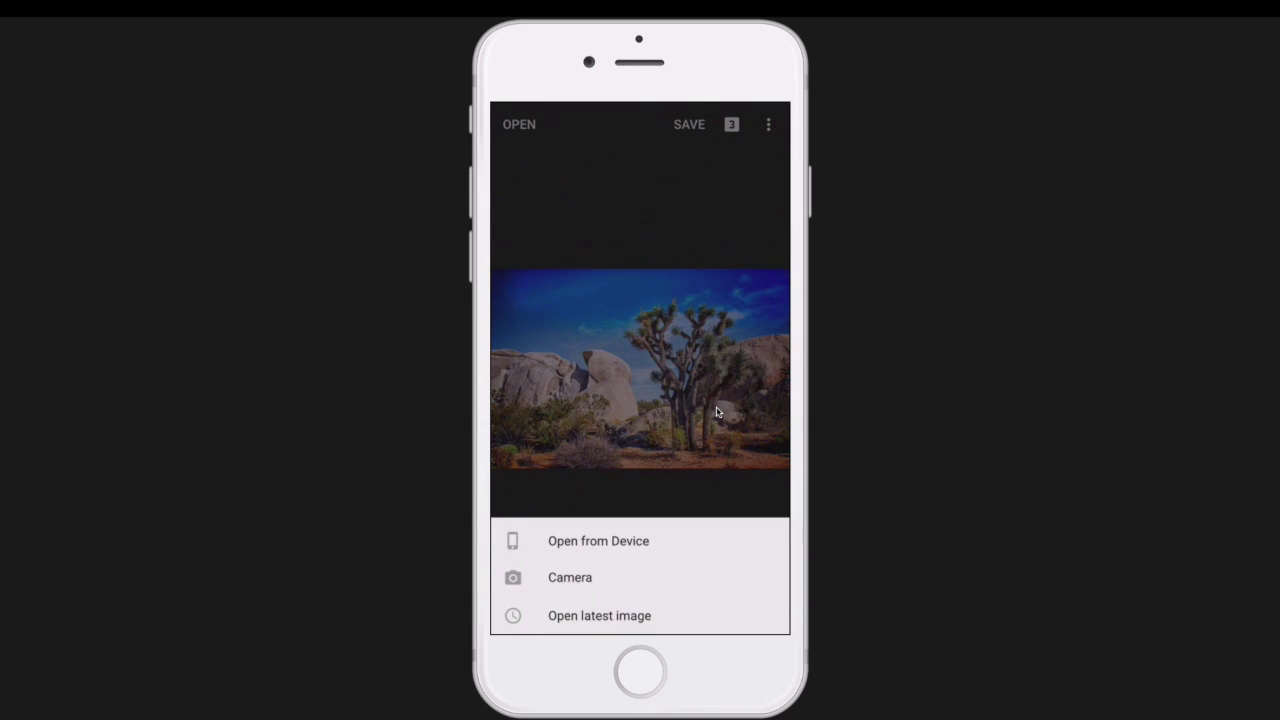
{"action": "left_click", "coordinate": [601, 541]}
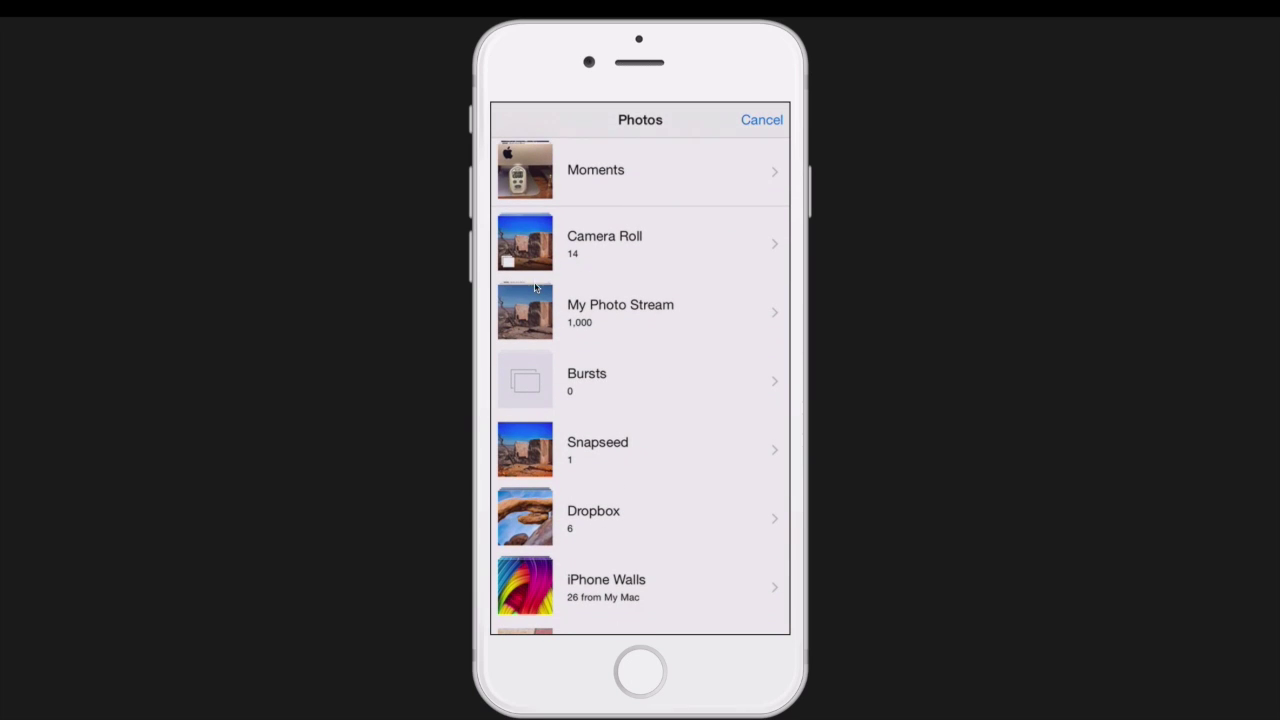
{"action": "left_click", "coordinate": [527, 241]}
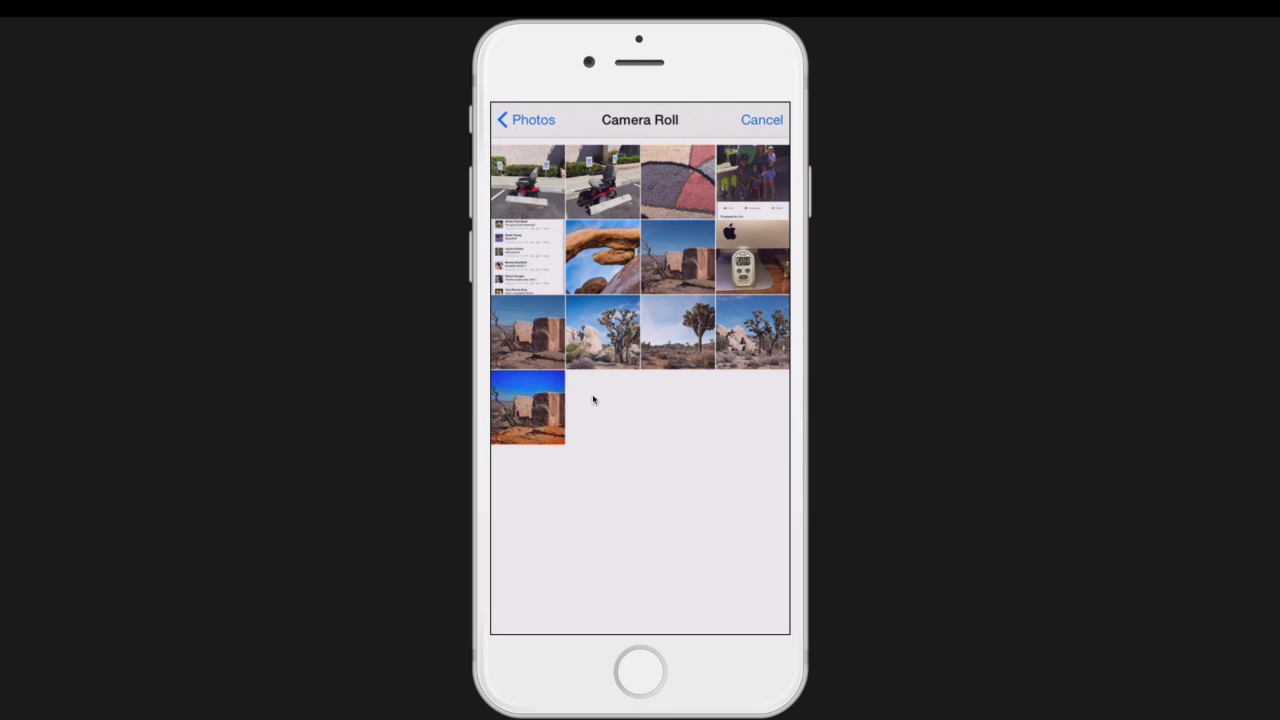
{"action": "left_click", "coordinate": [541, 329]}
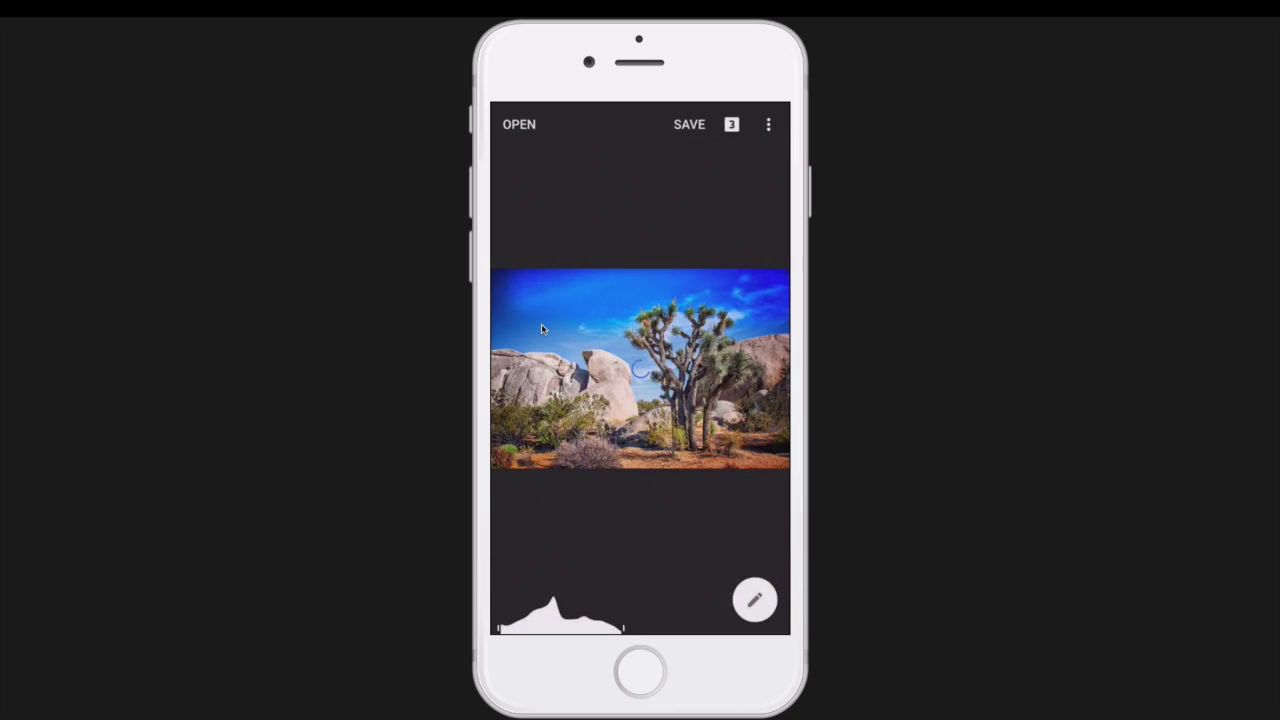
- Preview the ruin photo with Tune Image, Vignette and Details applied, then close the edit stack
{"action": "left_click", "coordinate": [738, 128]}
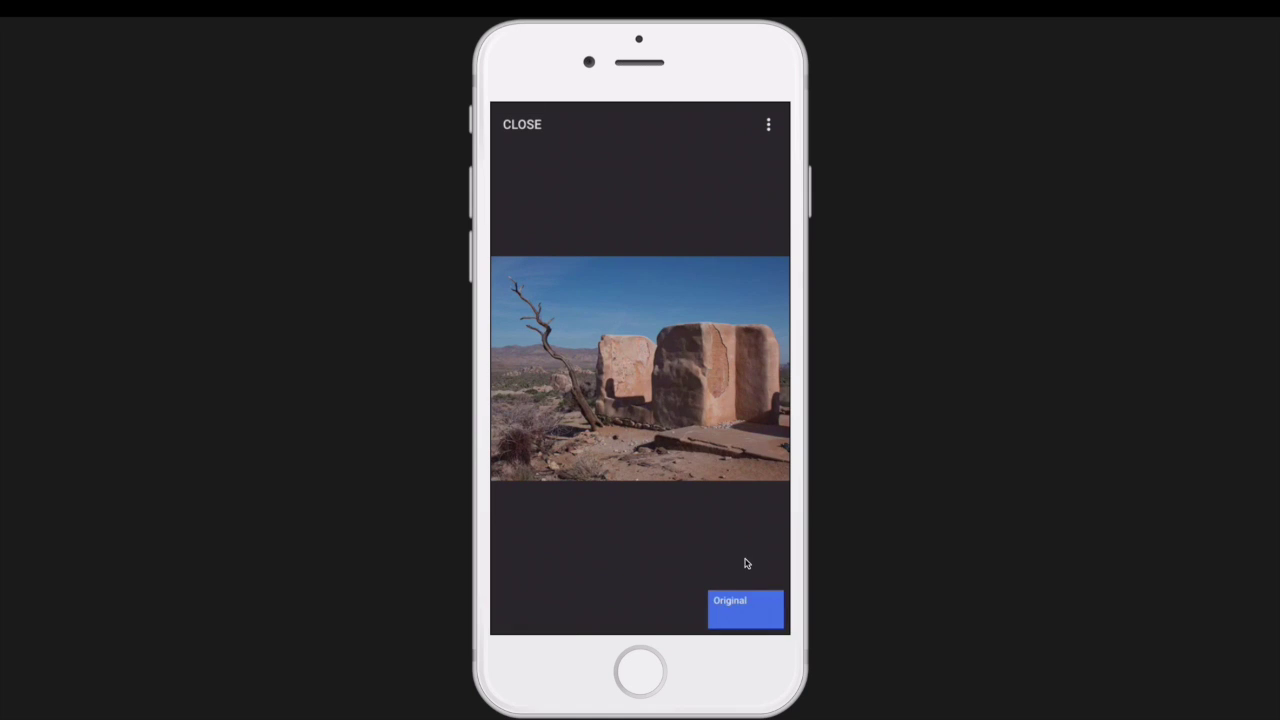
{"action": "left_click", "coordinate": [769, 128]}
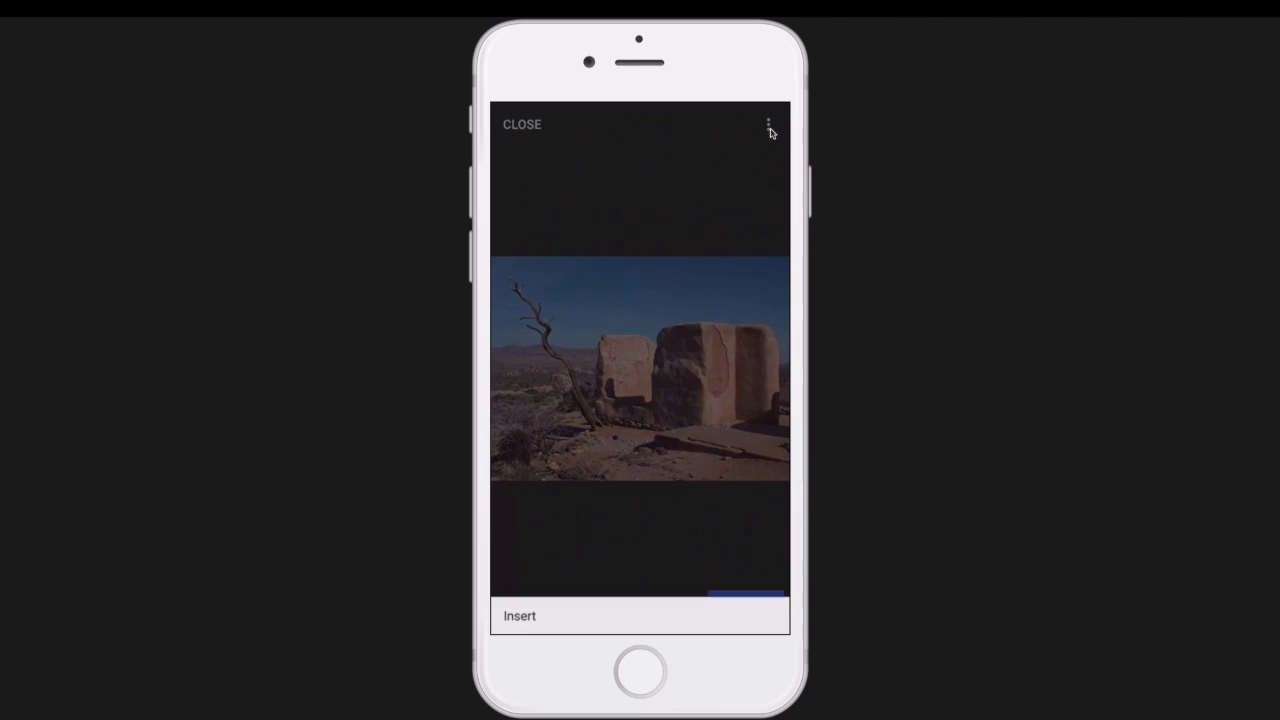
{"action": "left_click", "coordinate": [526, 617]}
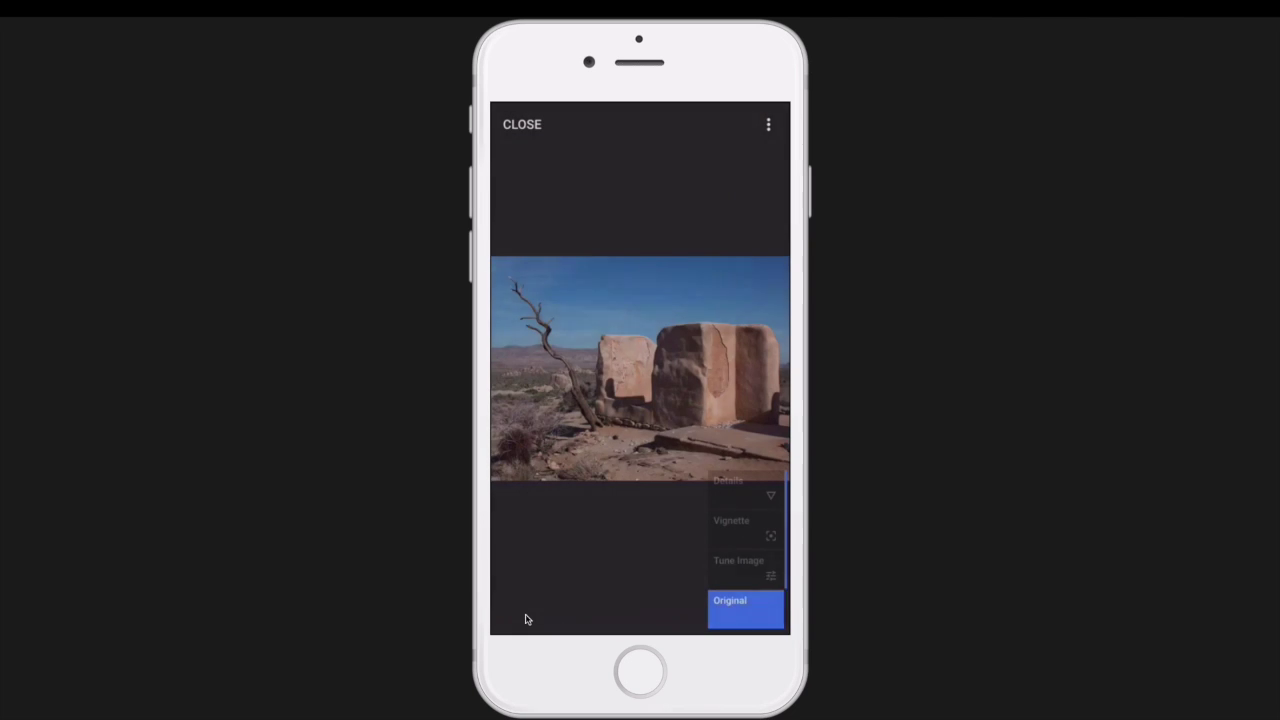
{"action": "left_click", "coordinate": [744, 486]}
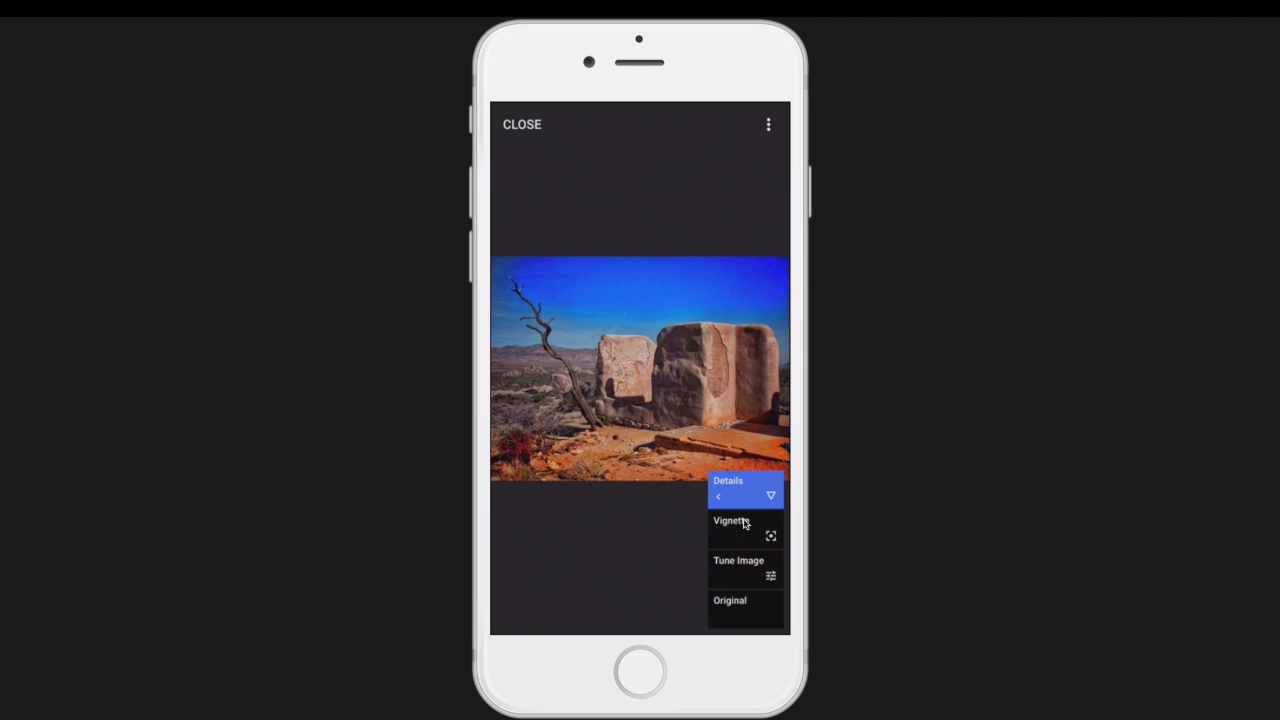
{"action": "left_click", "coordinate": [520, 123]}
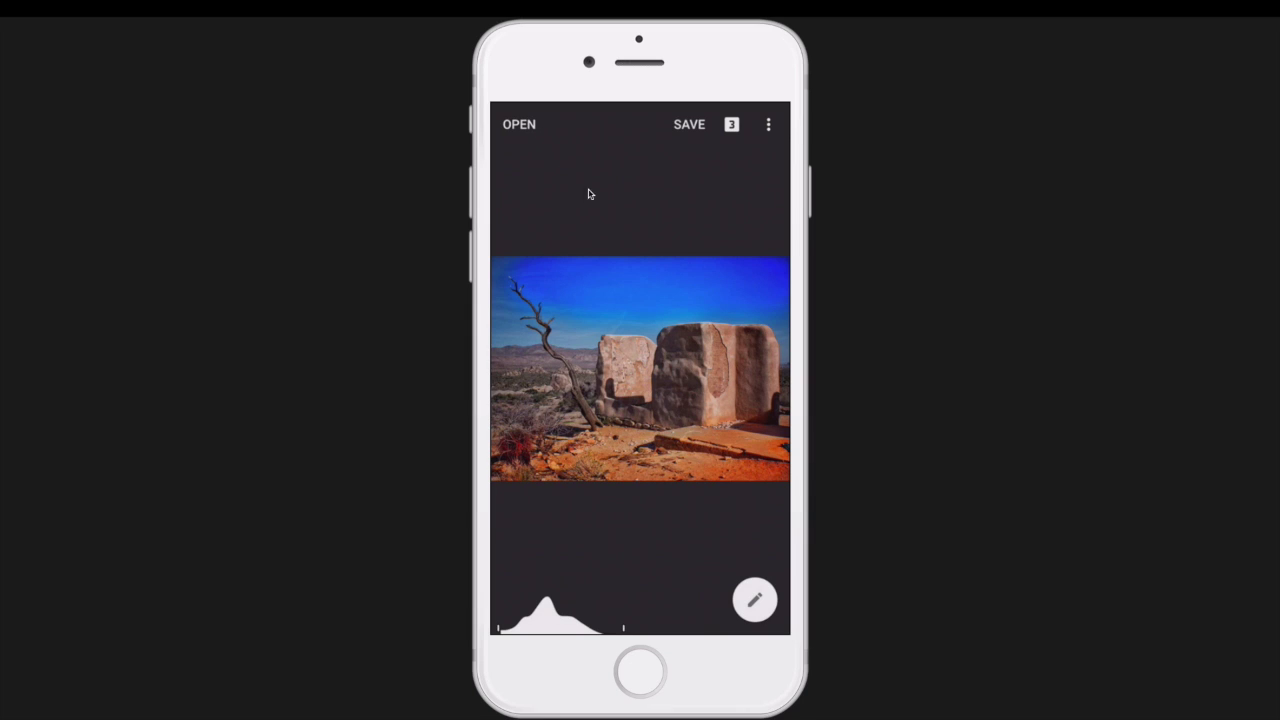
- Load the Joshua tree photo from Camera Roll and set a Square crop ratio
{"action": "left_click", "coordinate": [524, 128]}
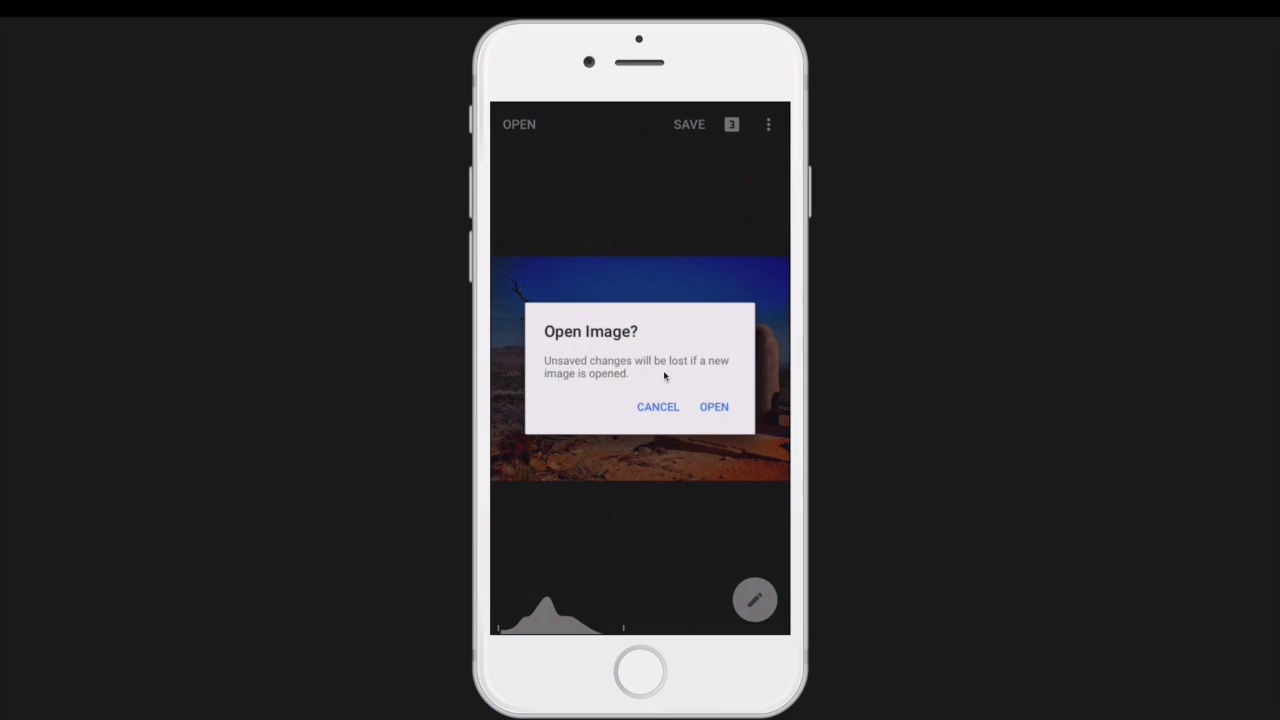
{"action": "left_click", "coordinate": [714, 409]}
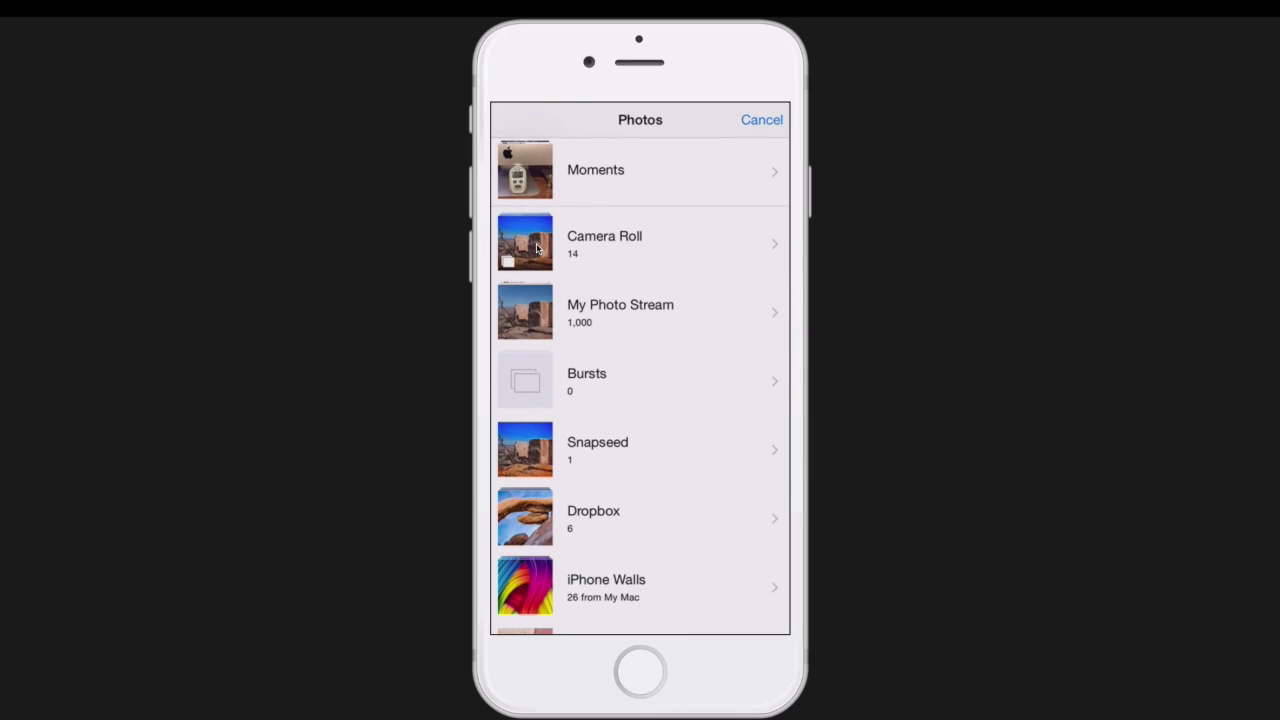
{"action": "left_click", "coordinate": [537, 249]}
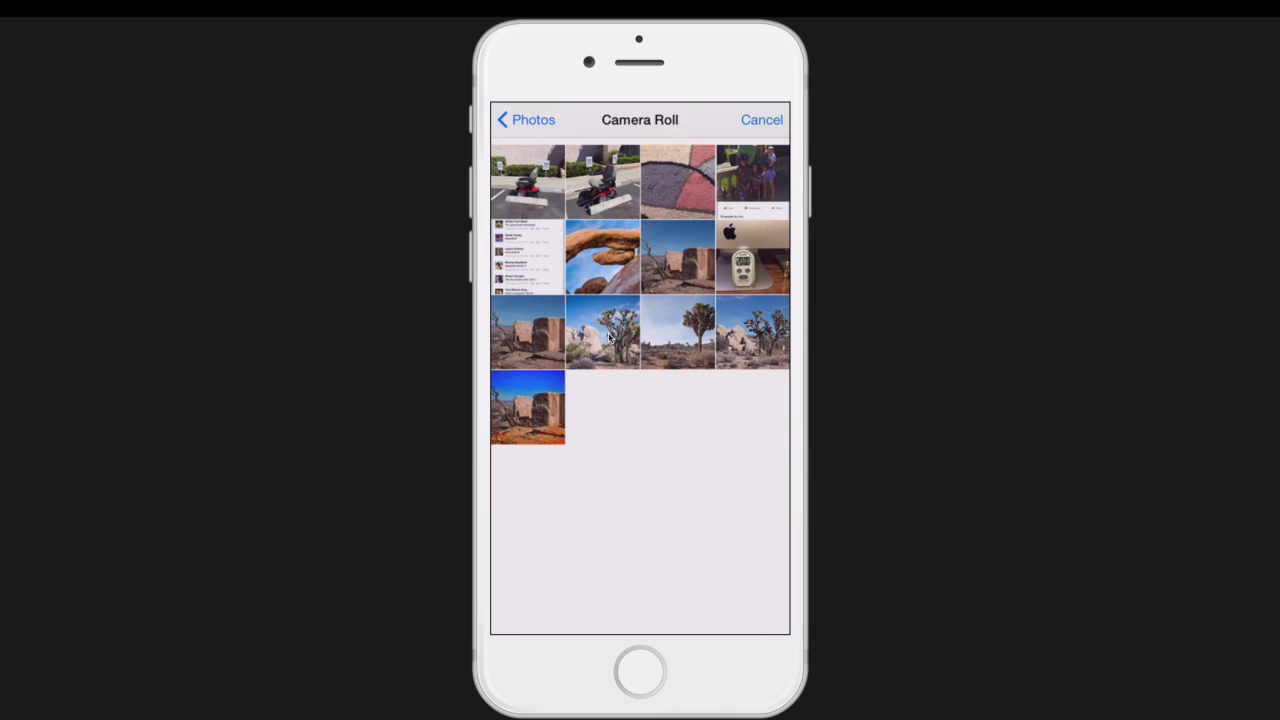
{"action": "left_click", "coordinate": [609, 338]}
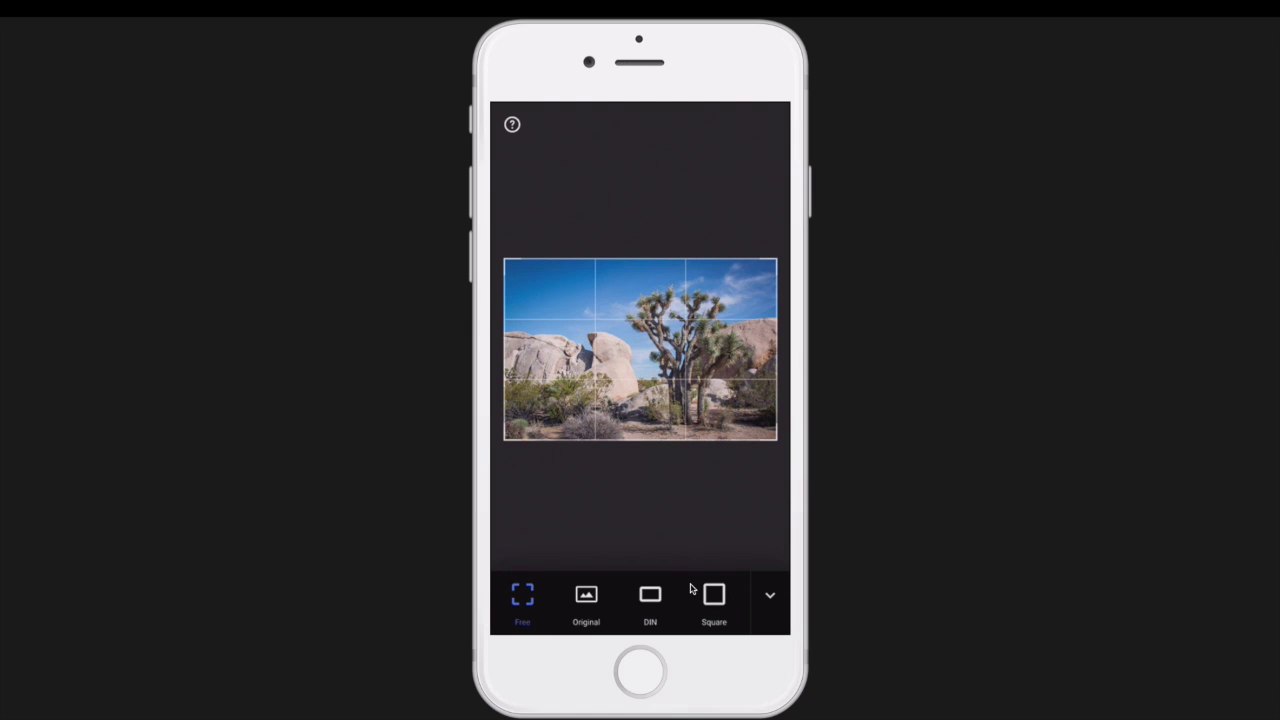
{"action": "left_click", "coordinate": [716, 595]}
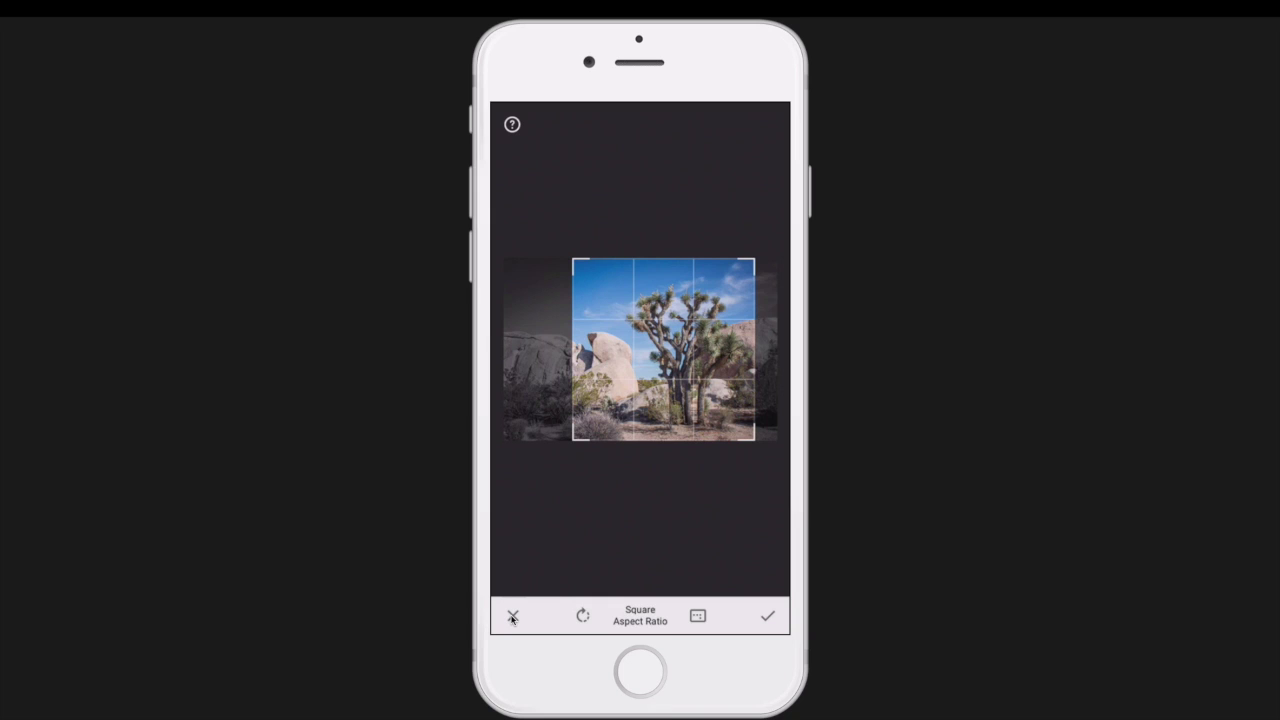
- Try a 3:2 crop ratio on the Joshua tree, cancel it, and start the Rotate tool
{"action": "left_click", "coordinate": [700, 618]}
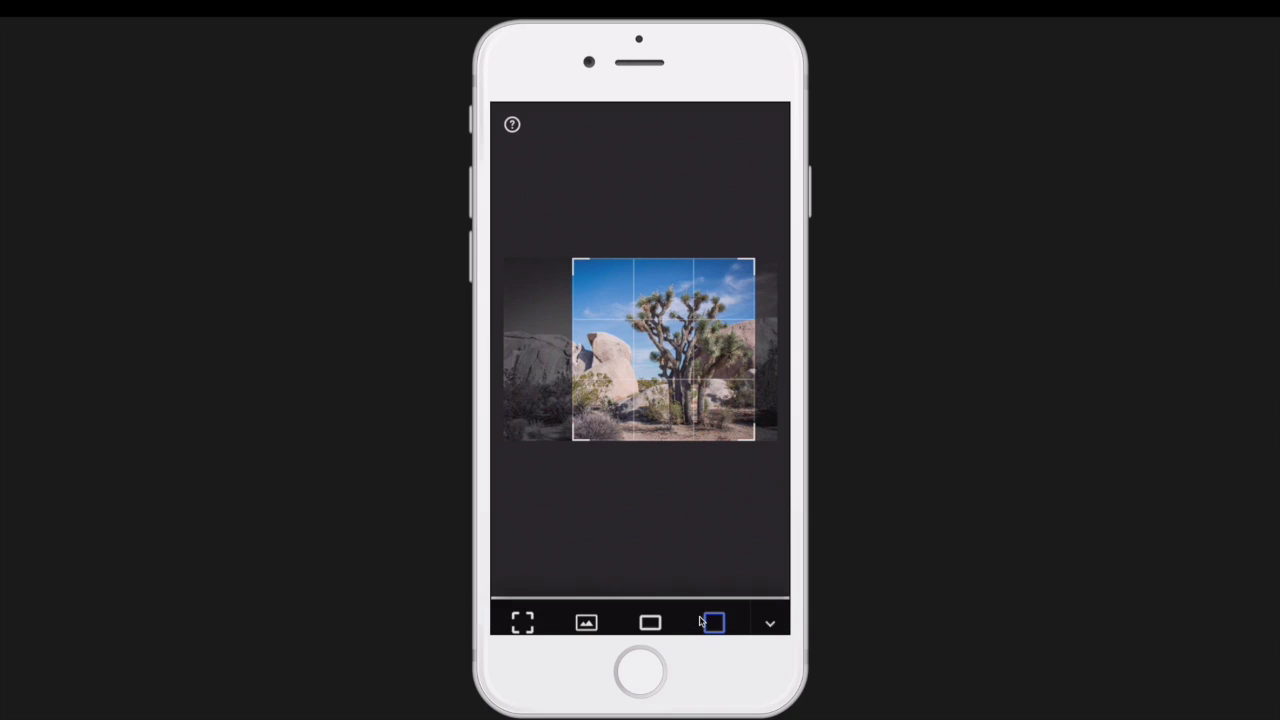
{"action": "scroll", "coordinate": [729, 605], "scroll_direction": "right", "scroll_amount": 3}
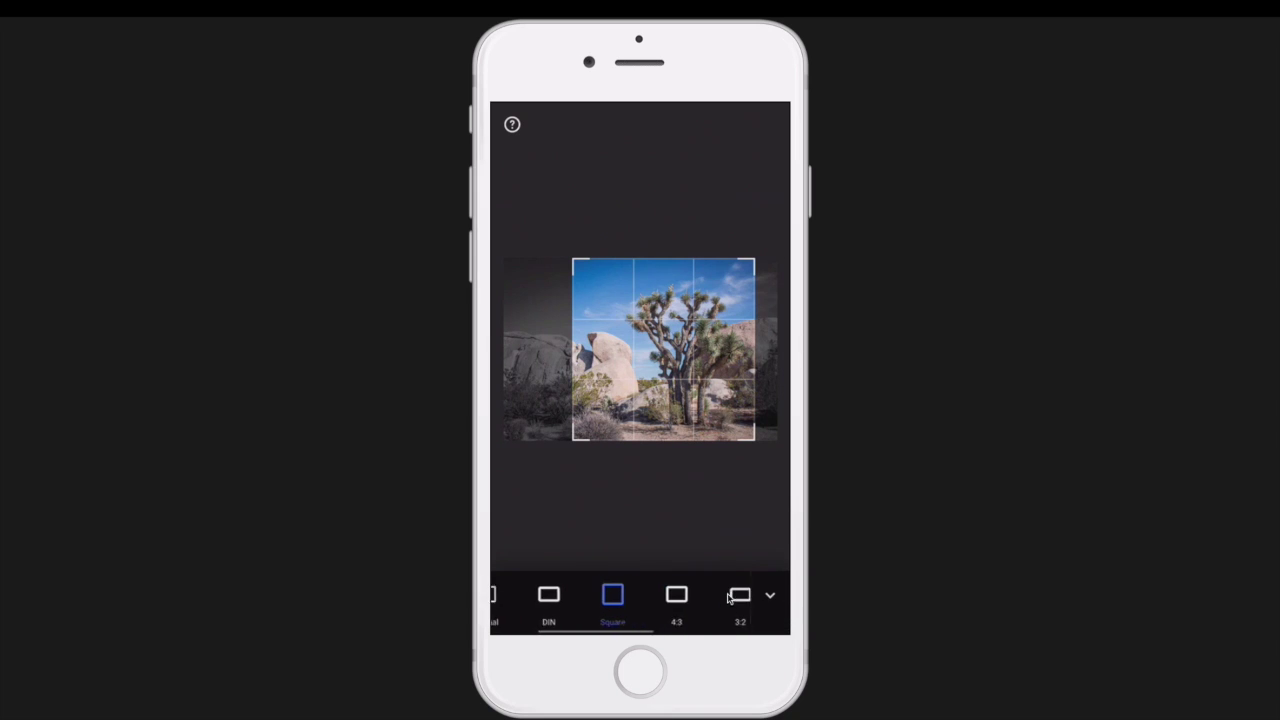
{"action": "scroll", "coordinate": [729, 599], "scroll_direction": "right", "scroll_amount": 2}
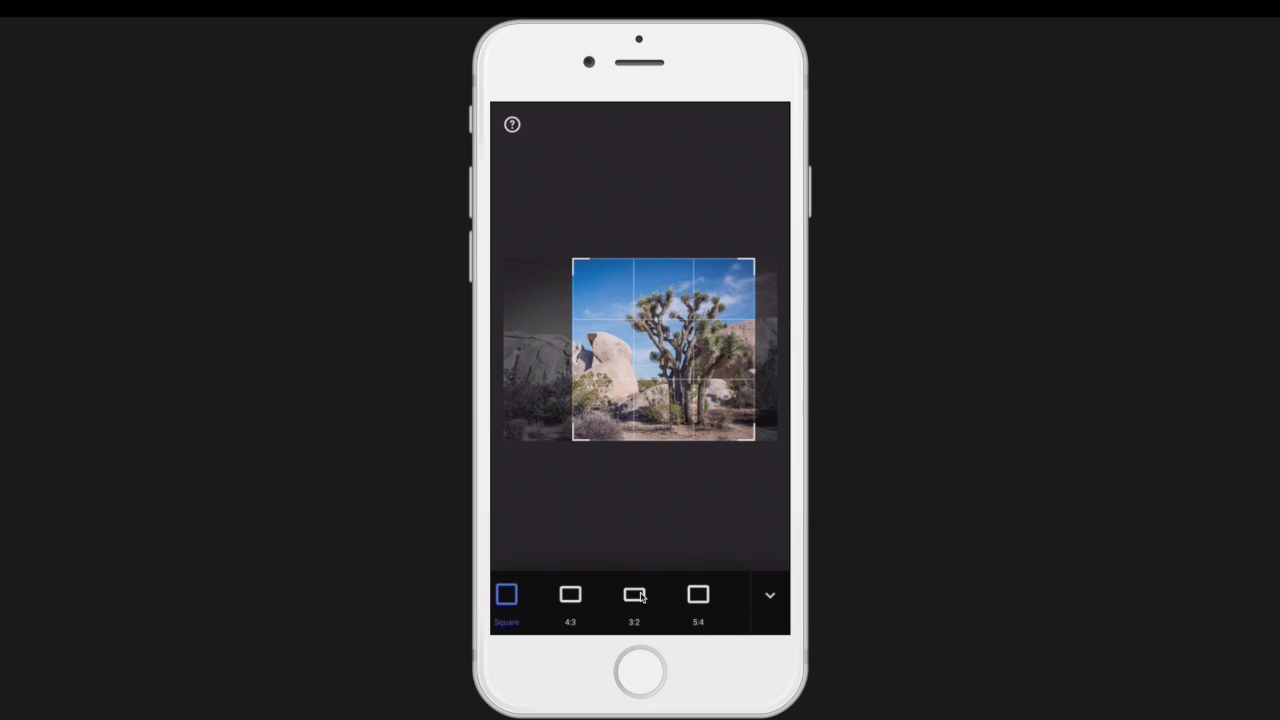
{"action": "left_click", "coordinate": [636, 596]}
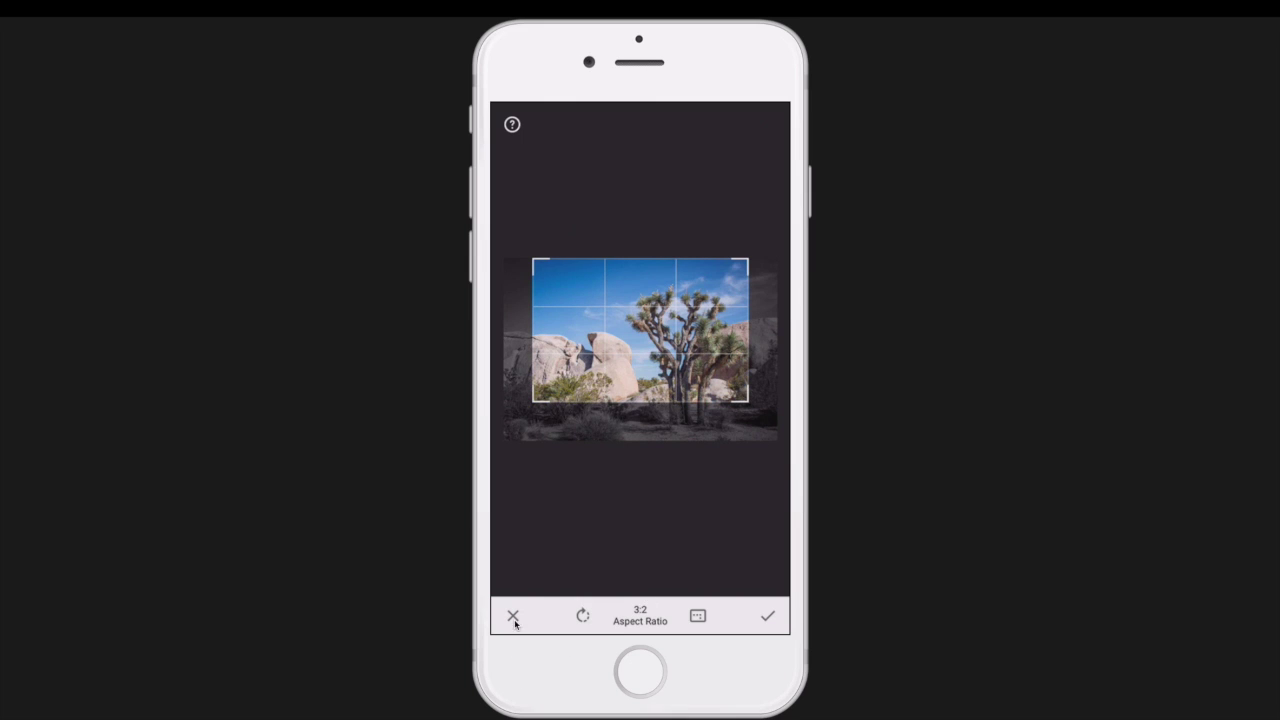
{"action": "left_click", "coordinate": [513, 616]}
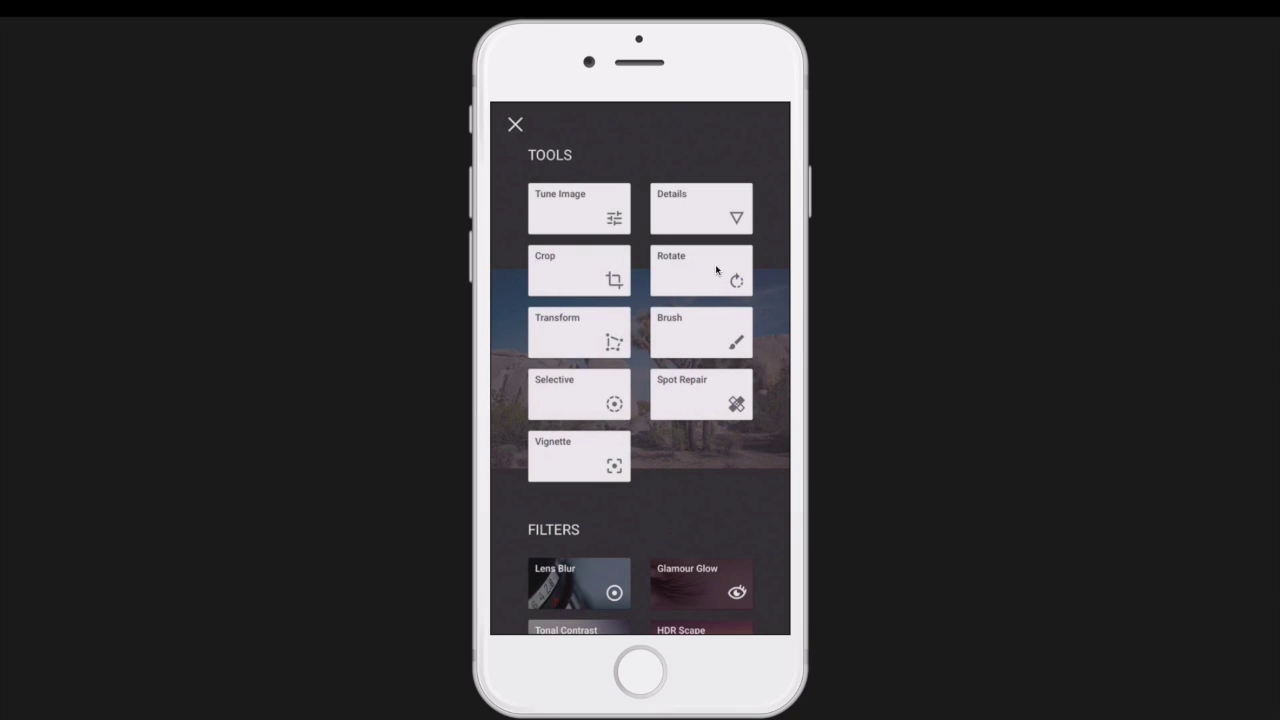
{"action": "left_click", "coordinate": [720, 272]}
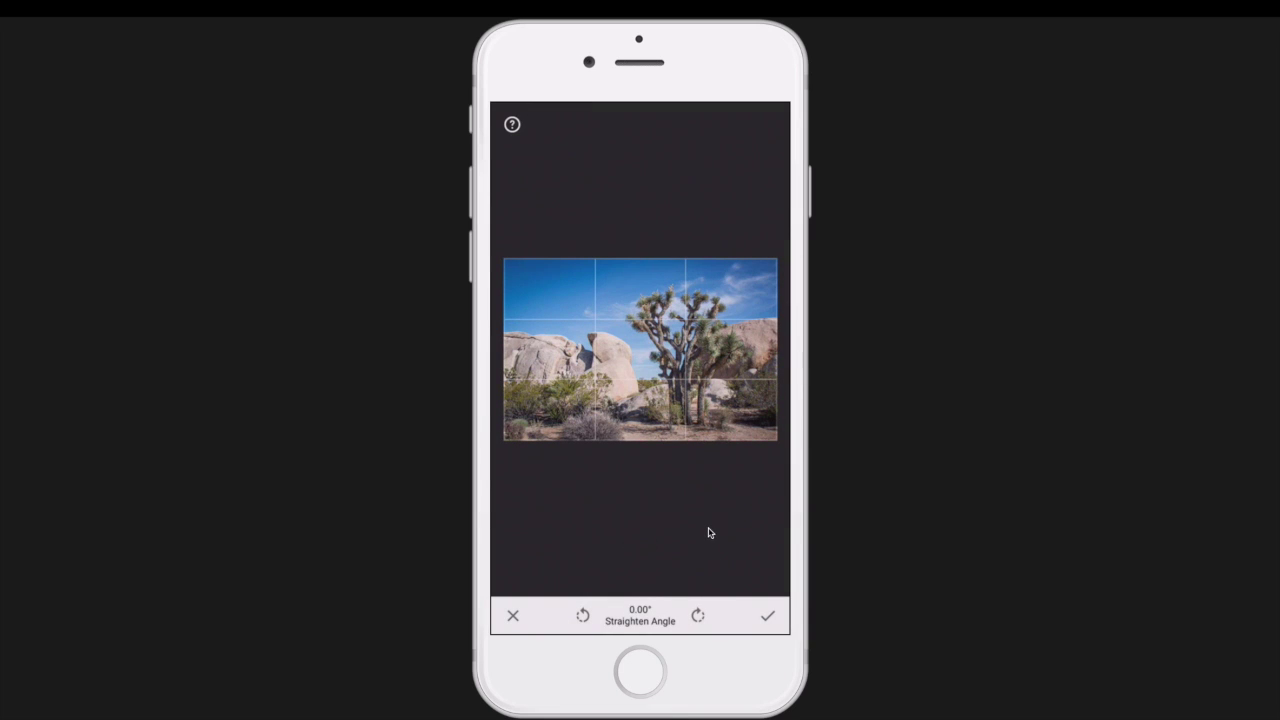
- Straighten the Joshua tree photo to +8.55°, then cancel the rotation
{"action": "left_click_drag", "start_coordinate": [645, 533], "coordinate": [729, 397]}
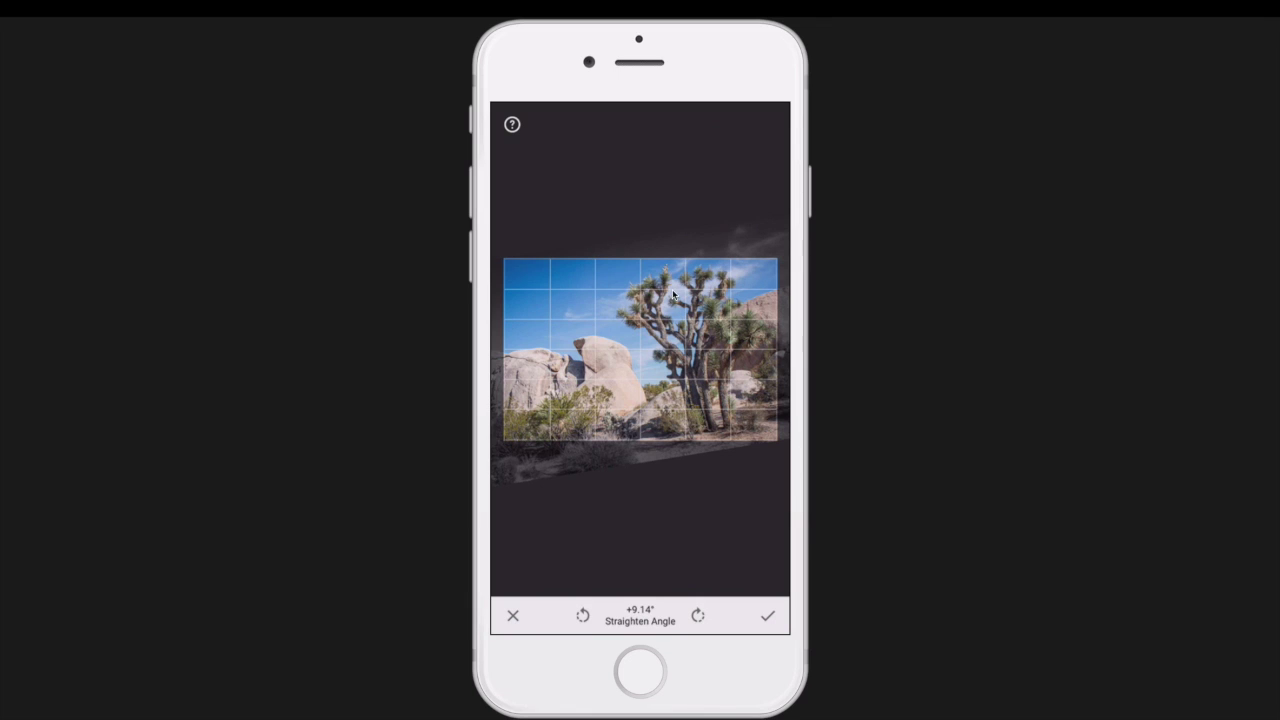
{"action": "left_click_drag", "start_coordinate": [674, 295], "coordinate": [675, 296]}
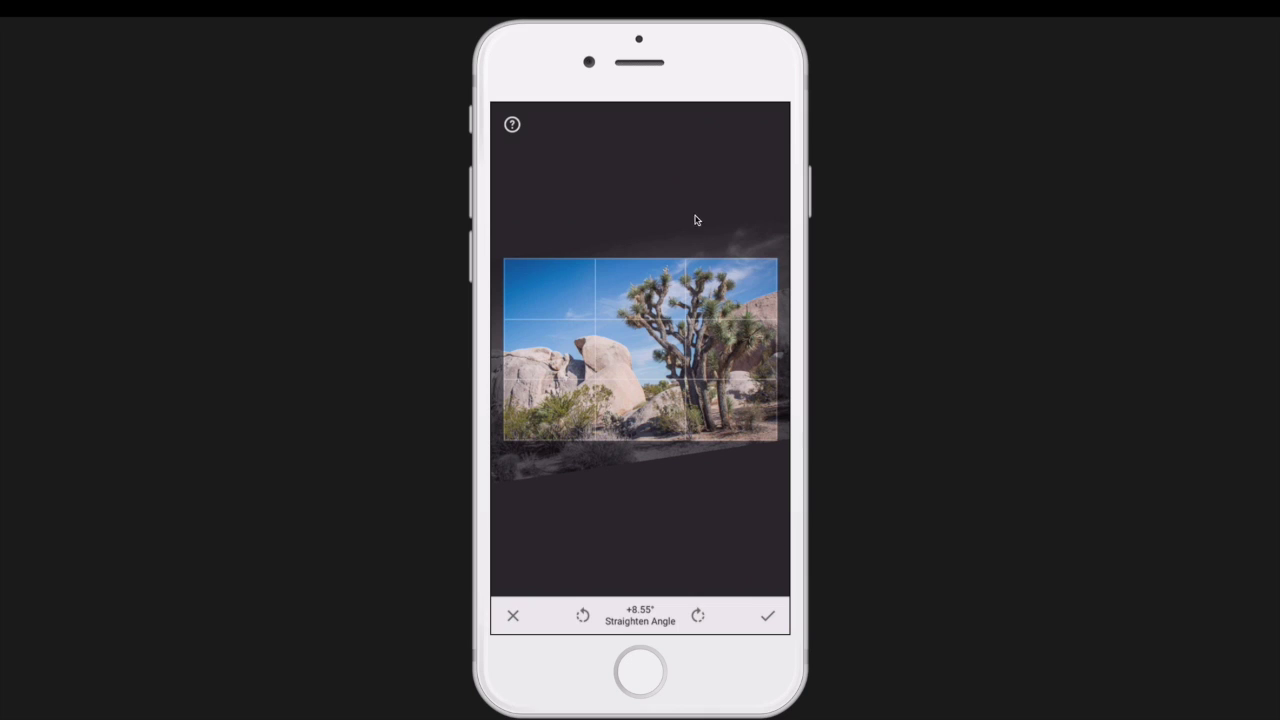
{"action": "left_click", "coordinate": [513, 617]}
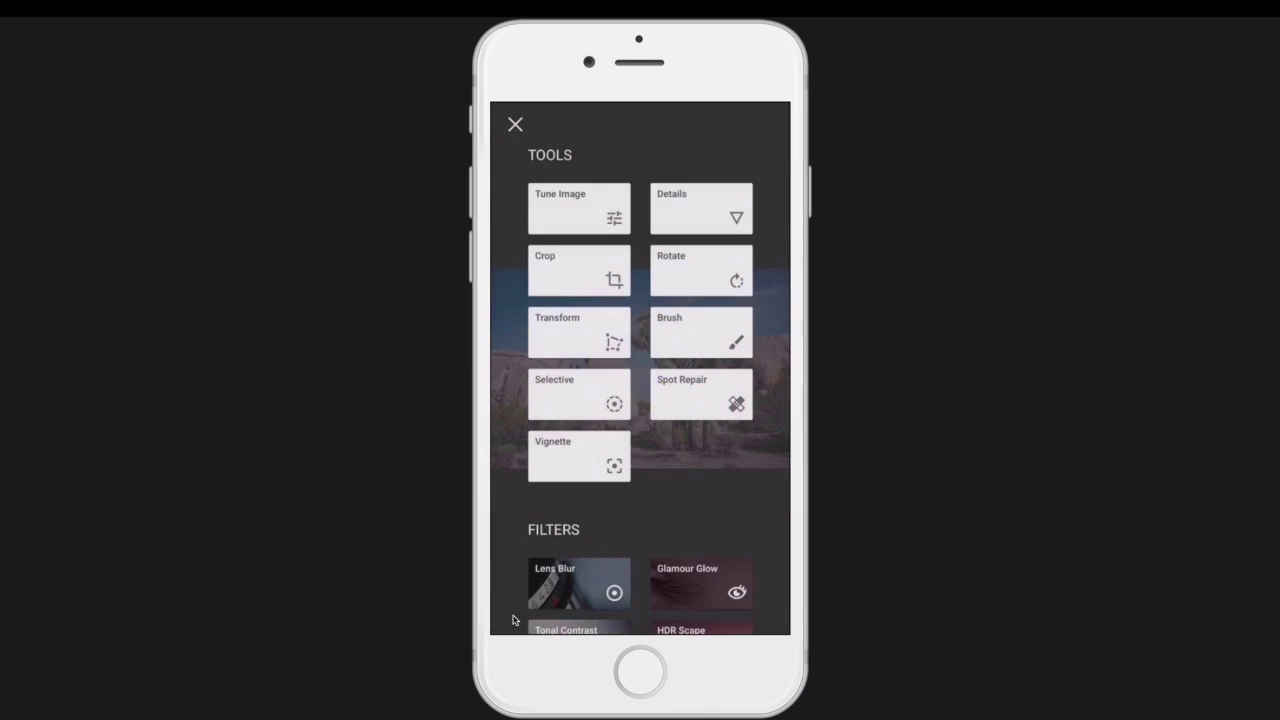
{"action": "left_click", "coordinate": [587, 336]}
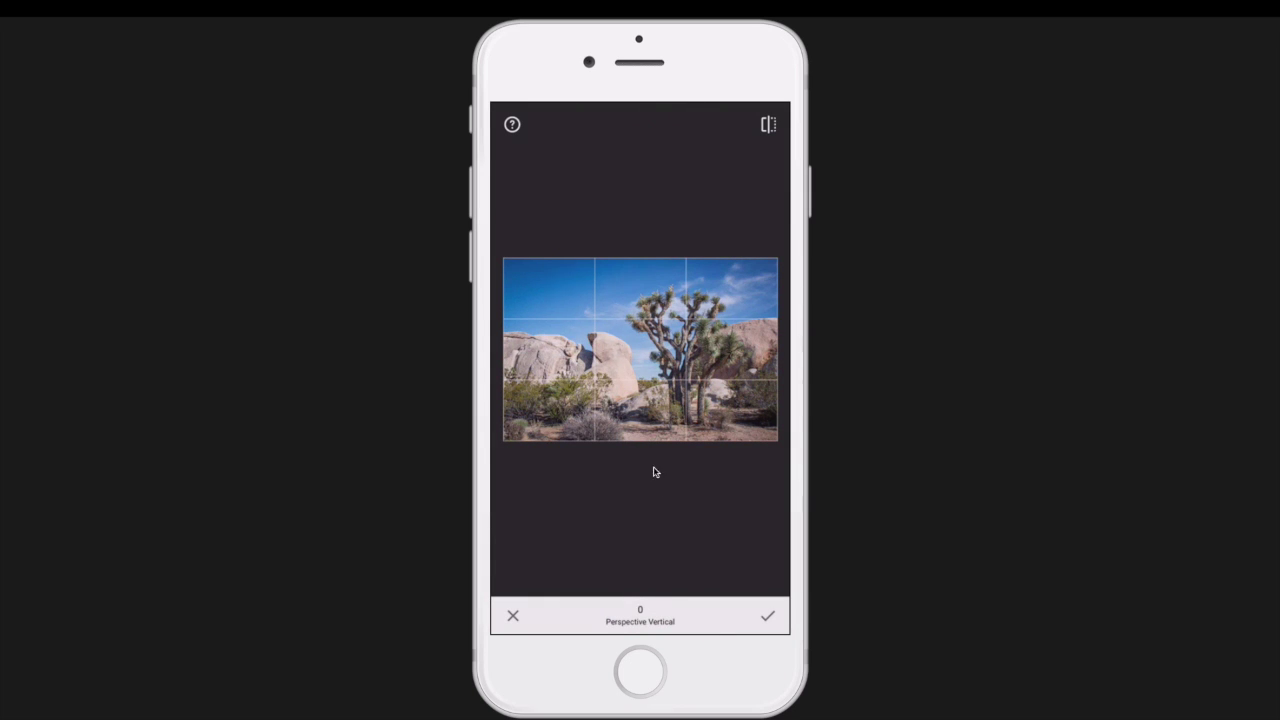
{"action": "left_click_drag", "start_coordinate": [654, 471], "coordinate": [610, 285]}
{"action": "left_click_drag", "start_coordinate": [631, 505], "coordinate": [756, 432]}
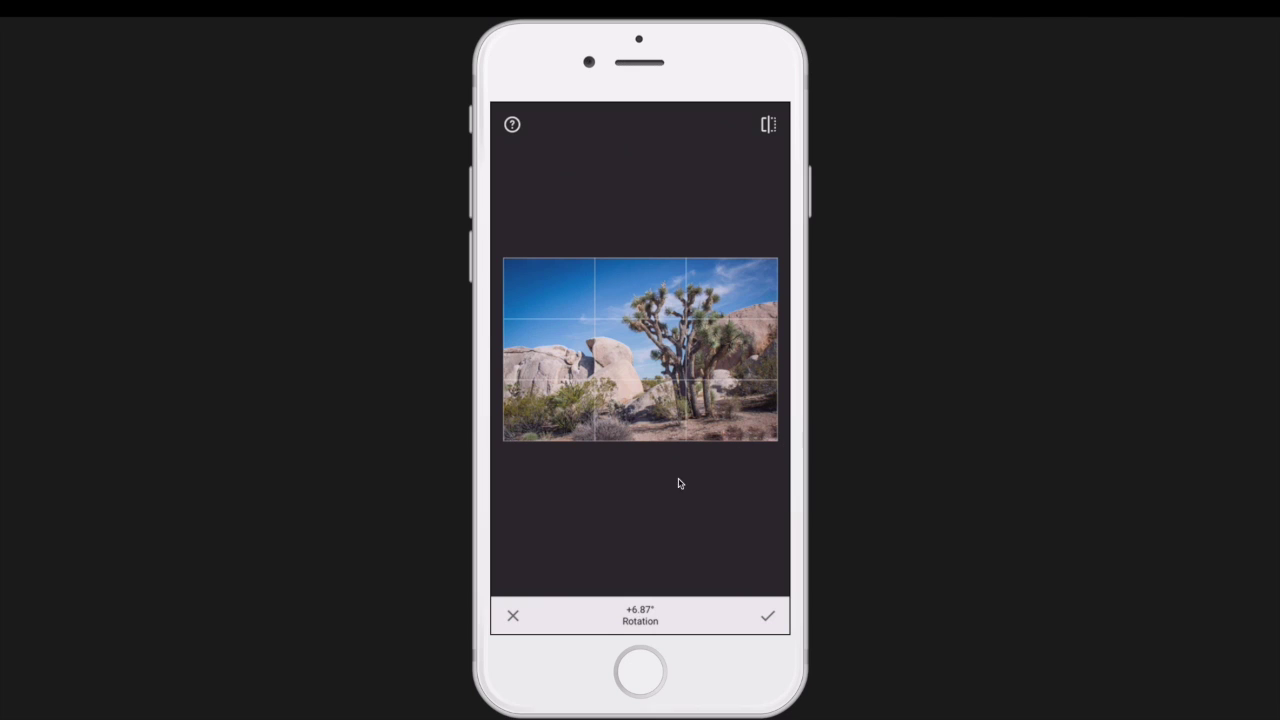
{"action": "left_click_drag", "start_coordinate": [677, 480], "coordinate": [757, 466]}
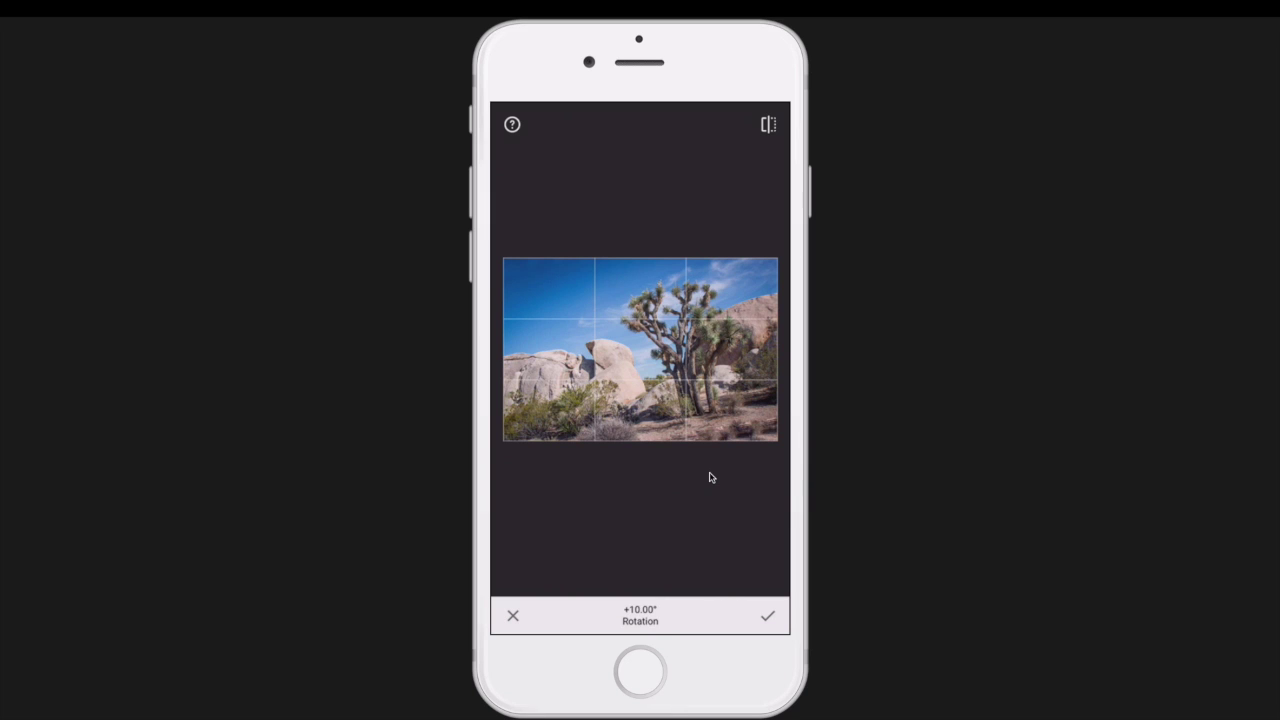
{"action": "left_click_drag", "start_coordinate": [662, 448], "coordinate": [663, 245]}
{"action": "left_click_drag", "start_coordinate": [686, 374], "coordinate": [697, 416]}
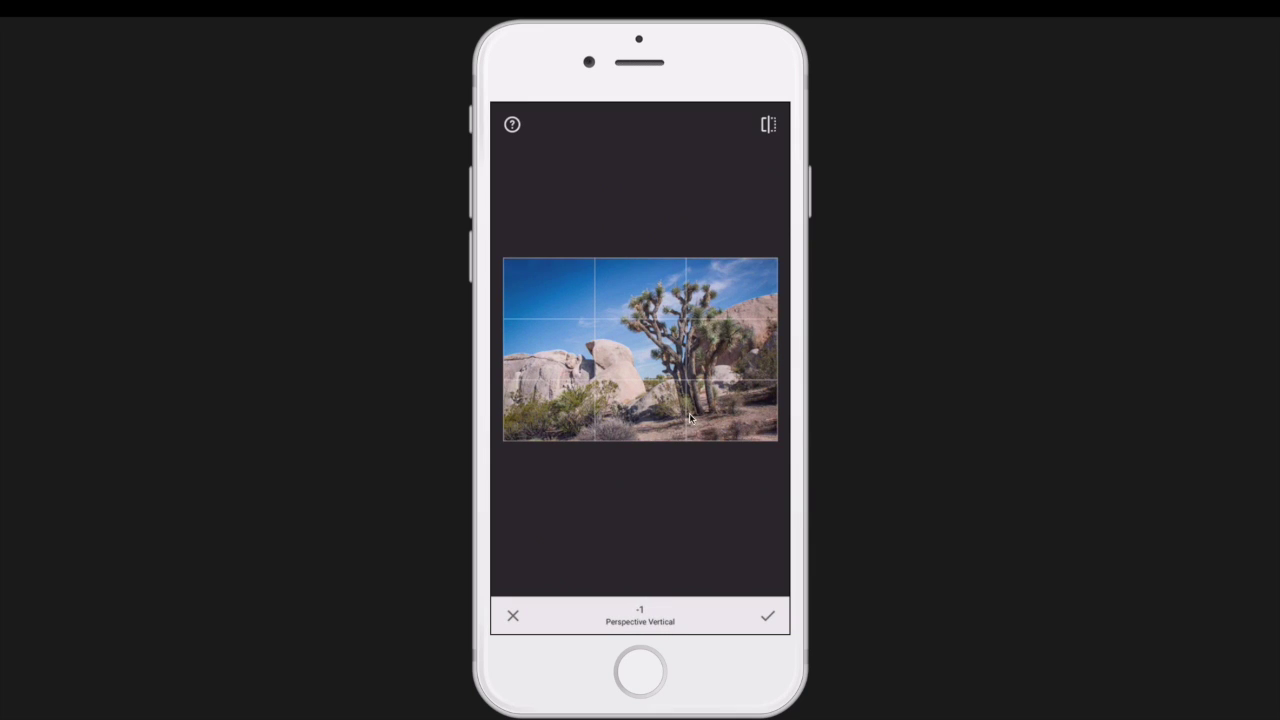
{"action": "left_click_drag", "start_coordinate": [655, 489], "coordinate": [656, 490]}
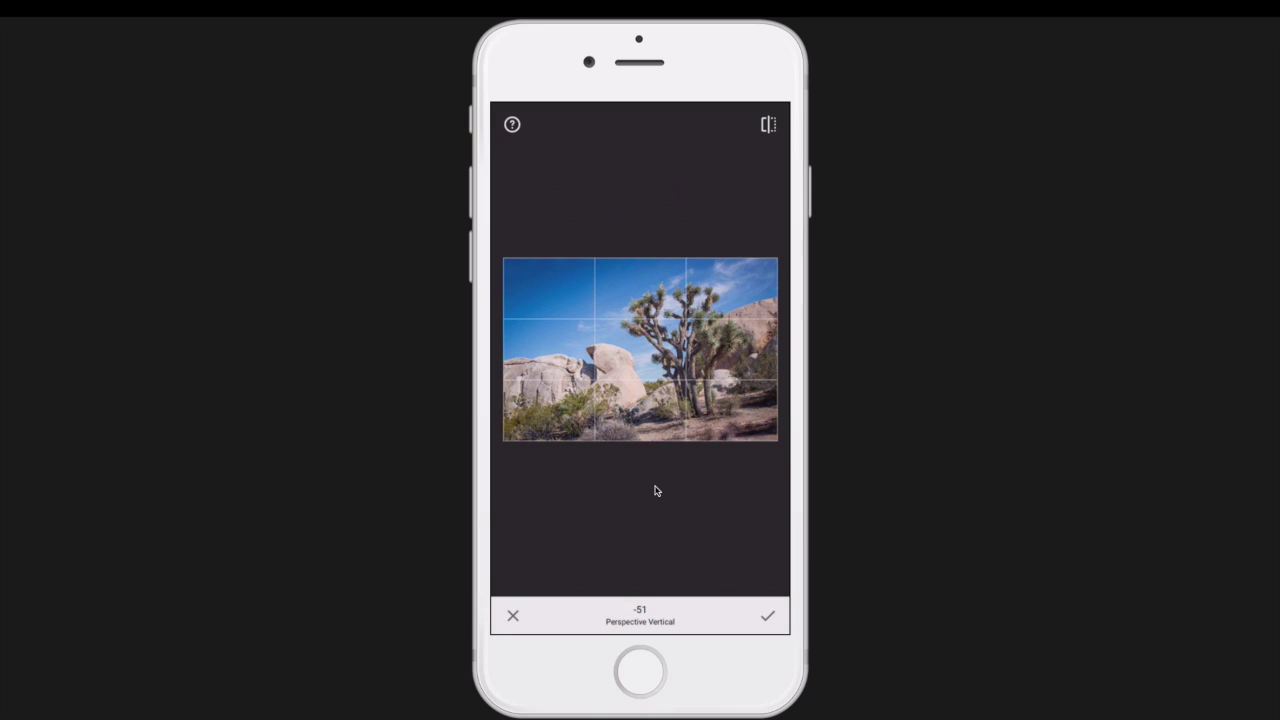
{"action": "left_click", "coordinate": [512, 616]}
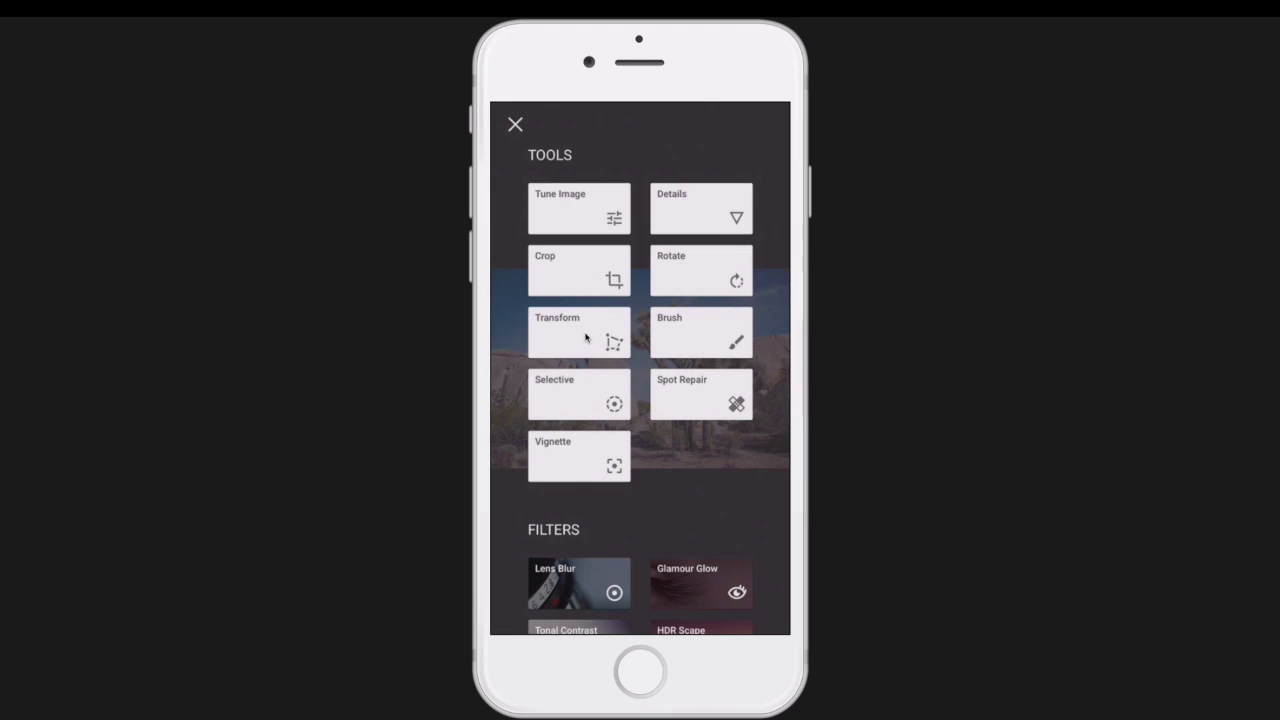
- Try Perspective Vertical values down to -100 in Transform, then discard the change
{"action": "left_click", "coordinate": [586, 337]}
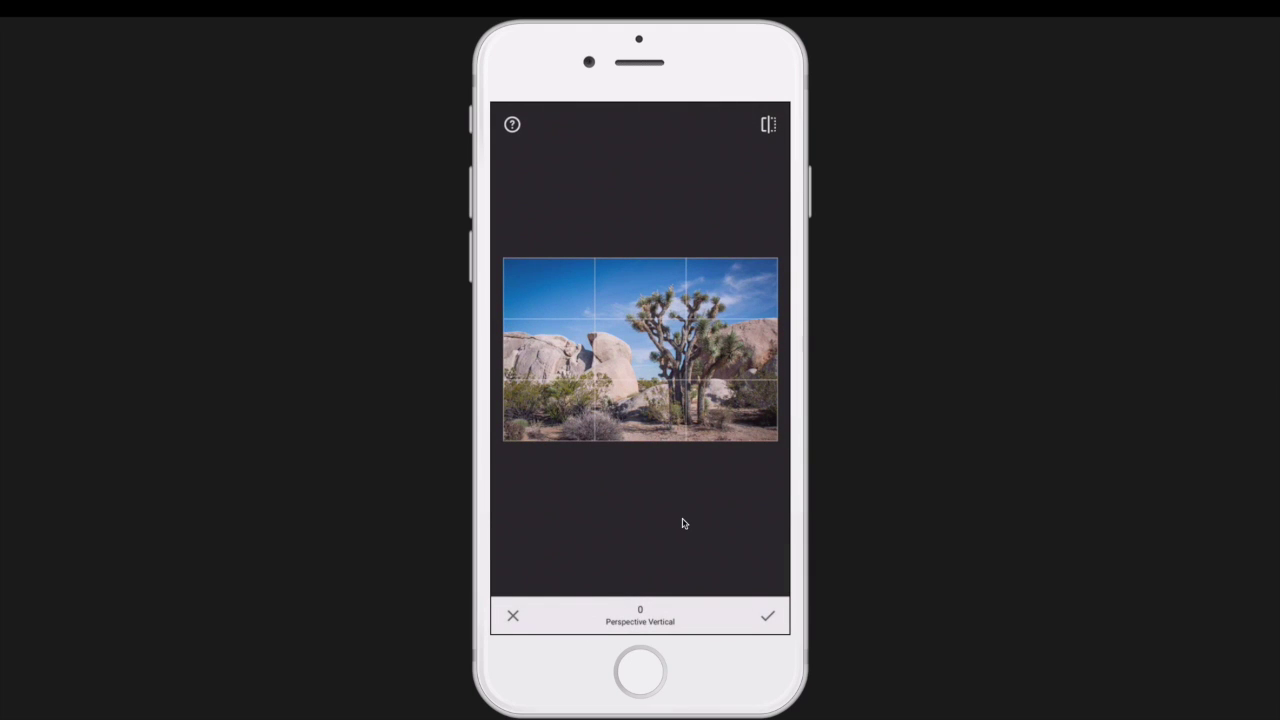
{"action": "left_click_drag", "start_coordinate": [683, 523], "coordinate": [669, 491]}
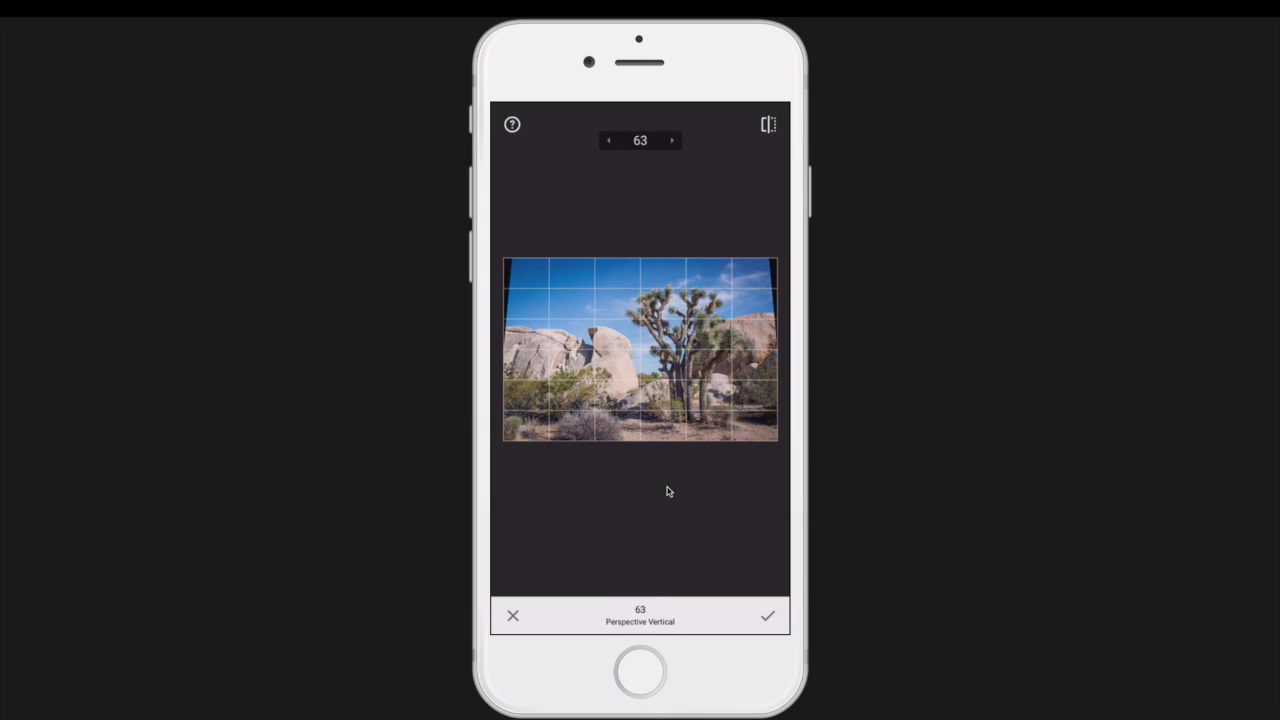
{"action": "left_click_drag", "start_coordinate": [680, 357], "coordinate": [679, 357]}
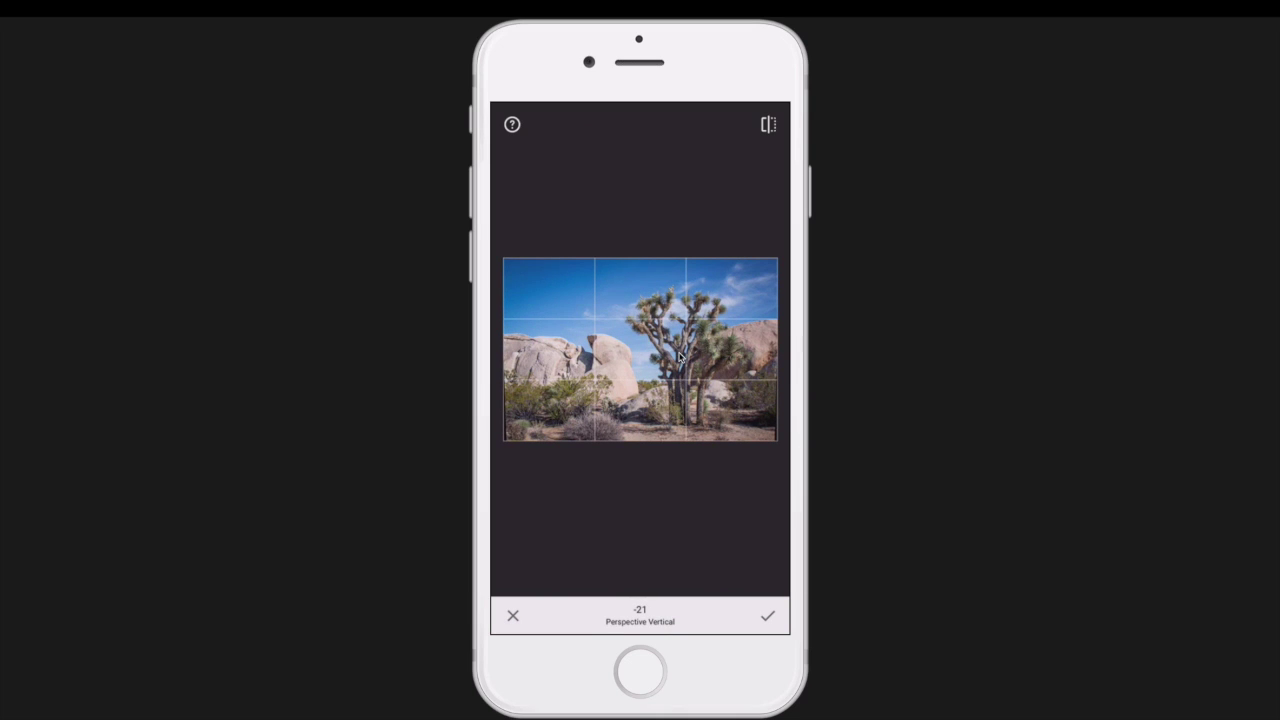
{"action": "left_click_drag", "start_coordinate": [680, 357], "coordinate": [680, 357]}
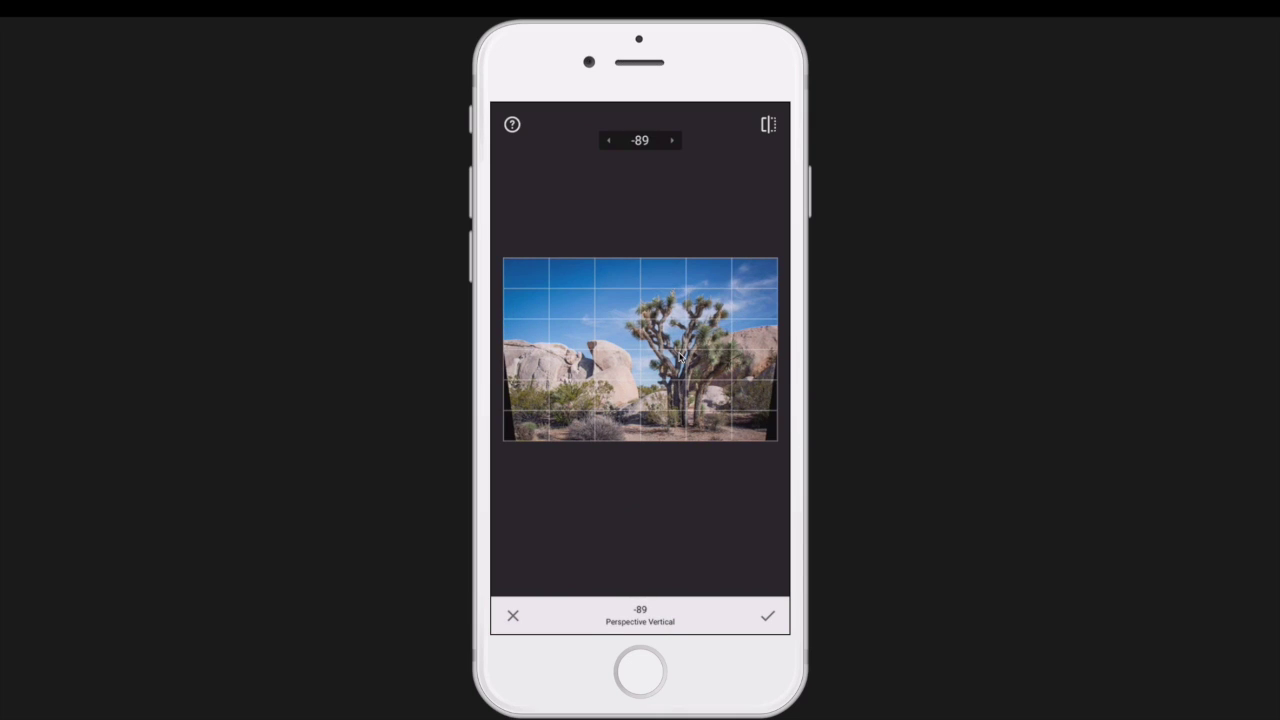
{"action": "left_click_drag", "start_coordinate": [680, 355], "coordinate": [630, 345]}
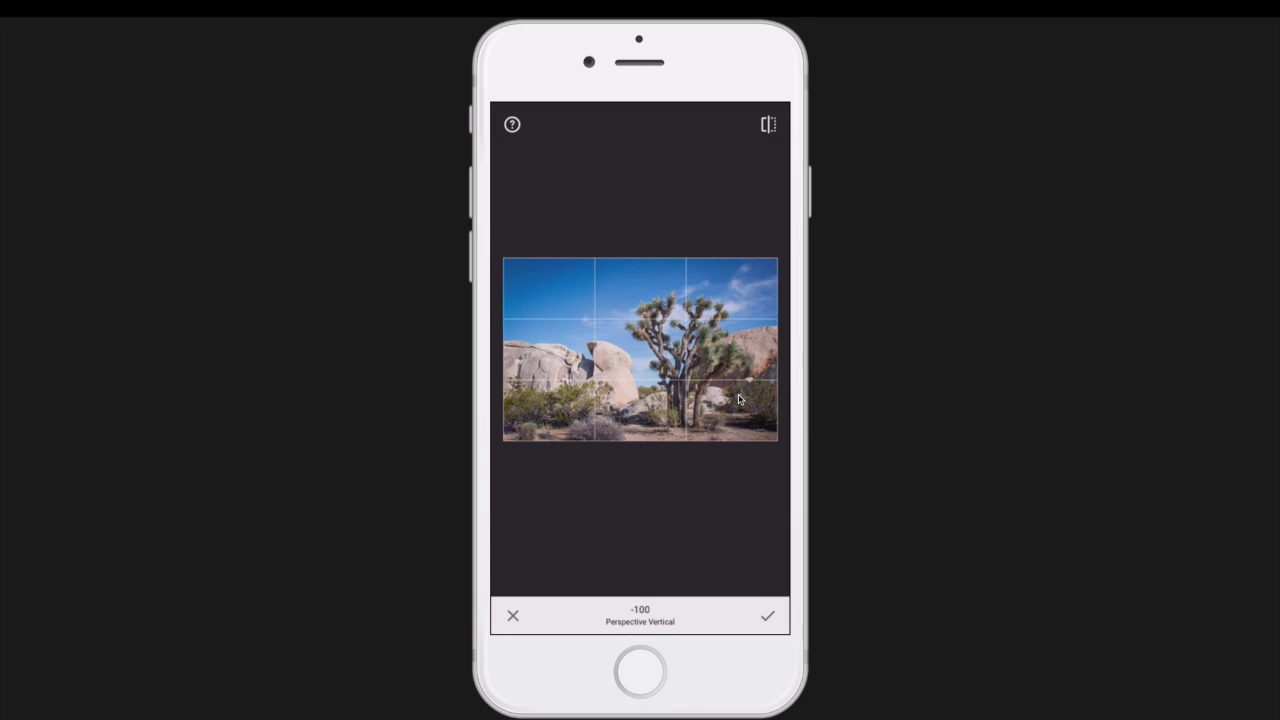
{"action": "left_click", "coordinate": [513, 617]}
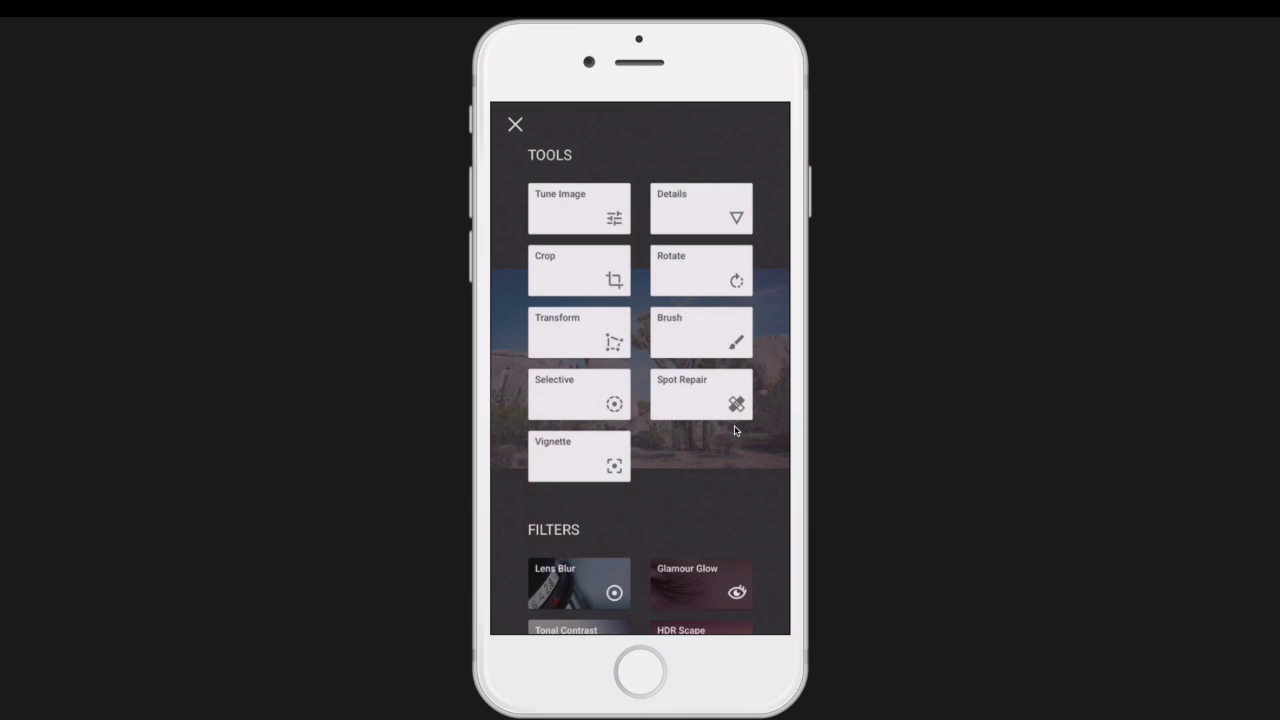
- Open the Brush tool on the Joshua tree photo with an Exposure +0.7 brush, then lower its strength
{"action": "left_click", "coordinate": [708, 330]}
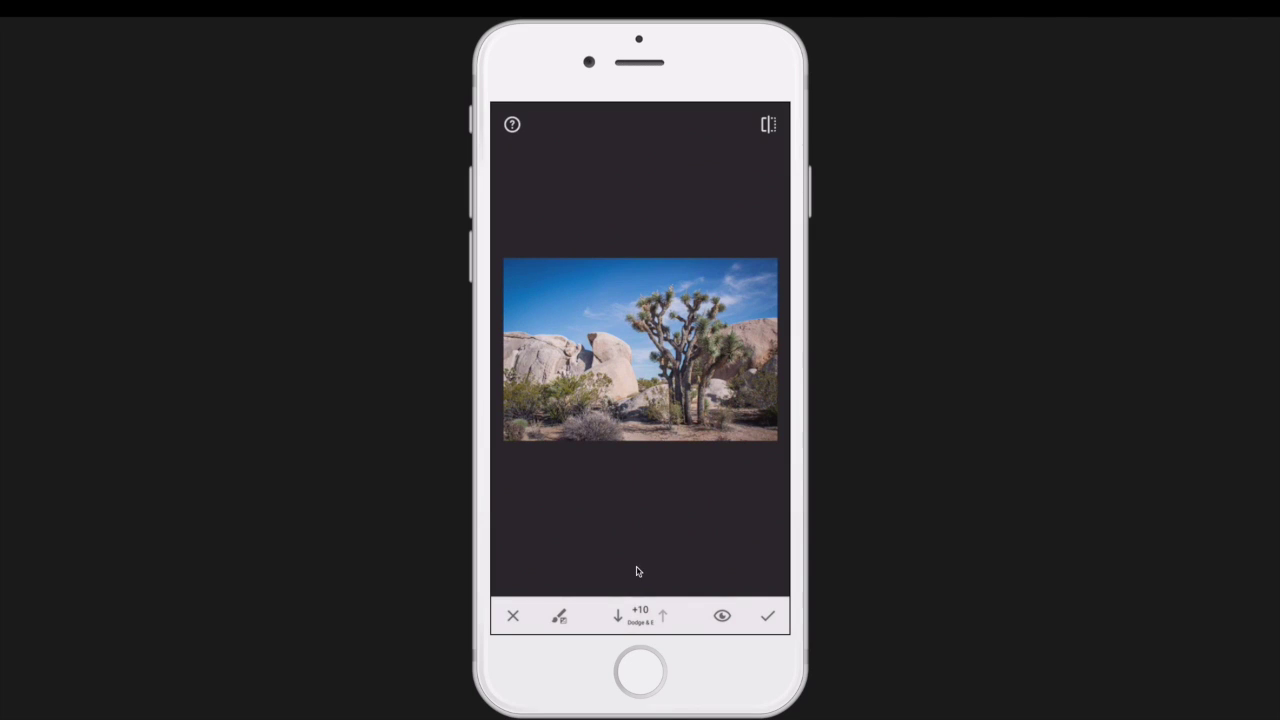
{"action": "left_click", "coordinate": [560, 617]}
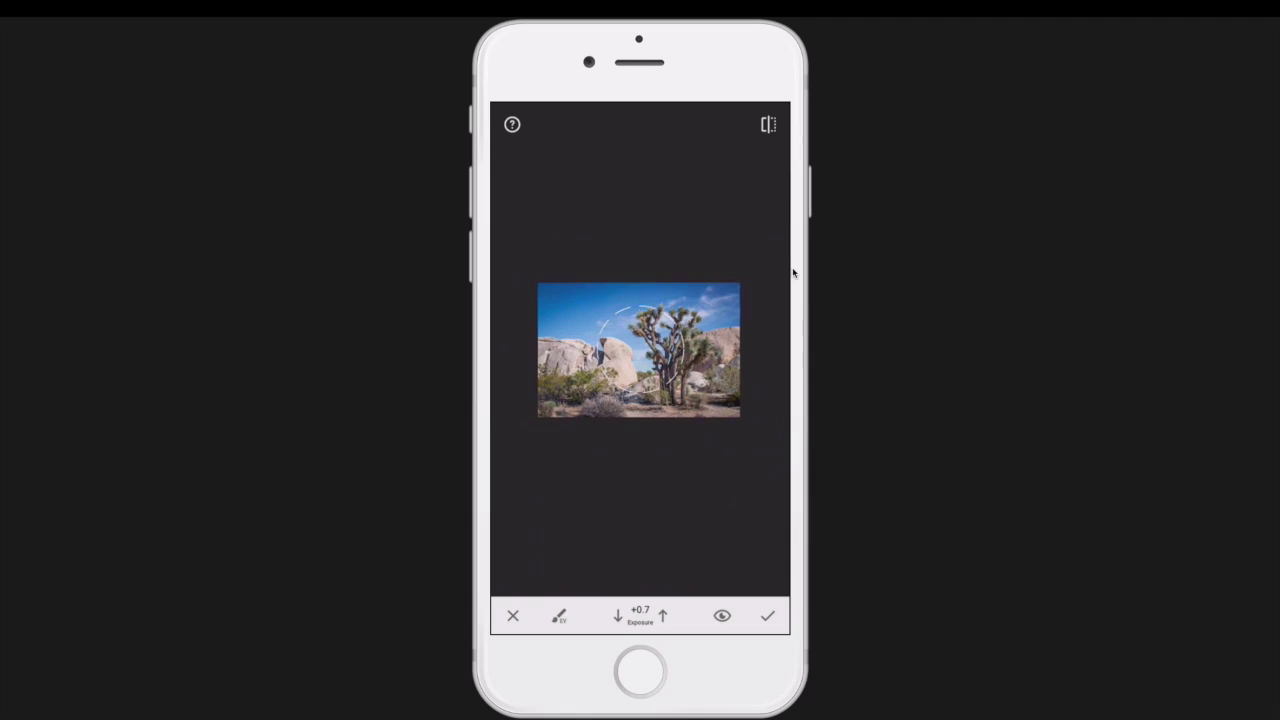
{"action": "left_click", "coordinate": [617, 622]}
- Set the brush to Exposure -0.3, darken areas of the photo, and view the painted mask
{"action": "left_click", "coordinate": [618, 624]}
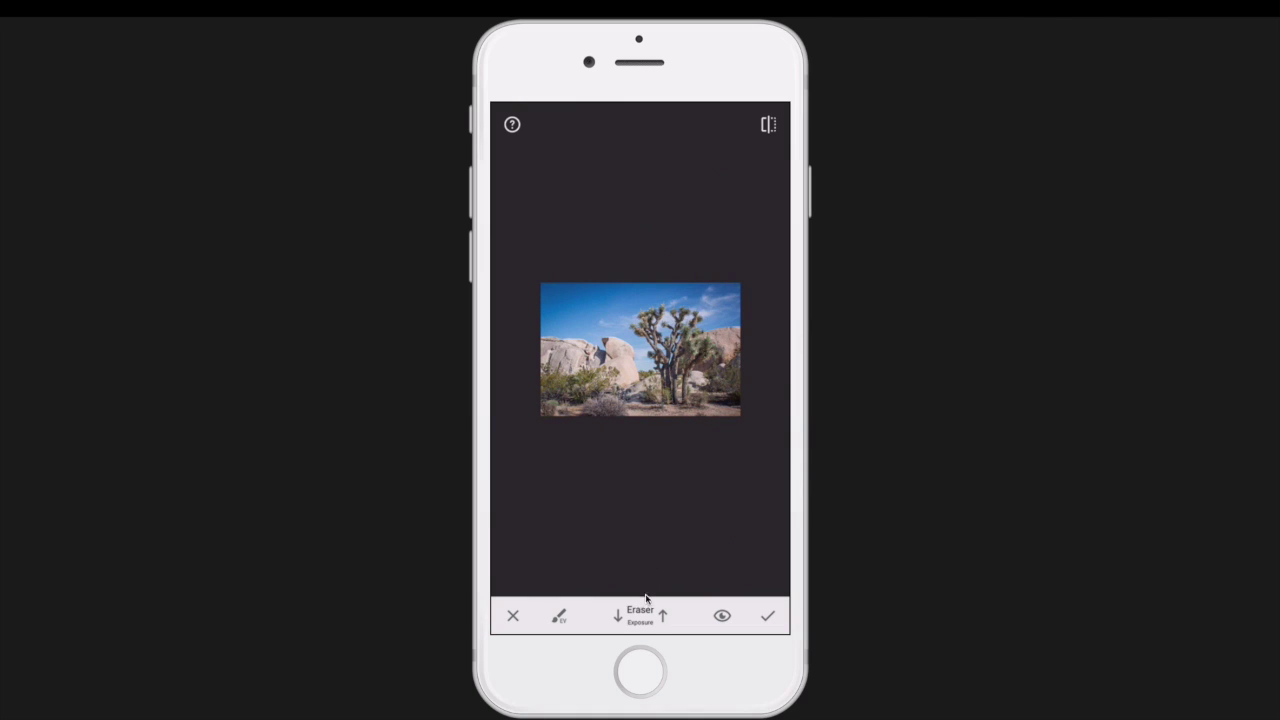
{"action": "left_click", "coordinate": [624, 637]}
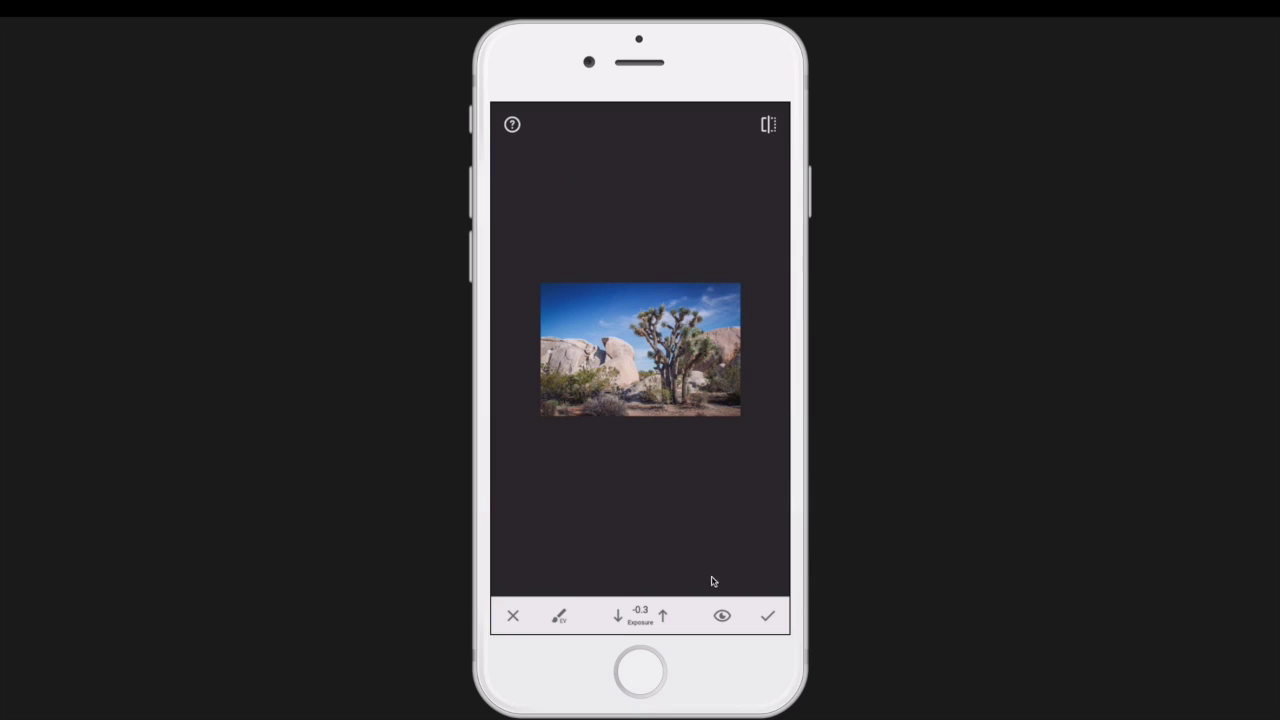
{"action": "left_click", "coordinate": [722, 616]}
- Apply the -0.3 exposure brushing to the Joshua tree photo
{"action": "left_click", "coordinate": [559, 618]}
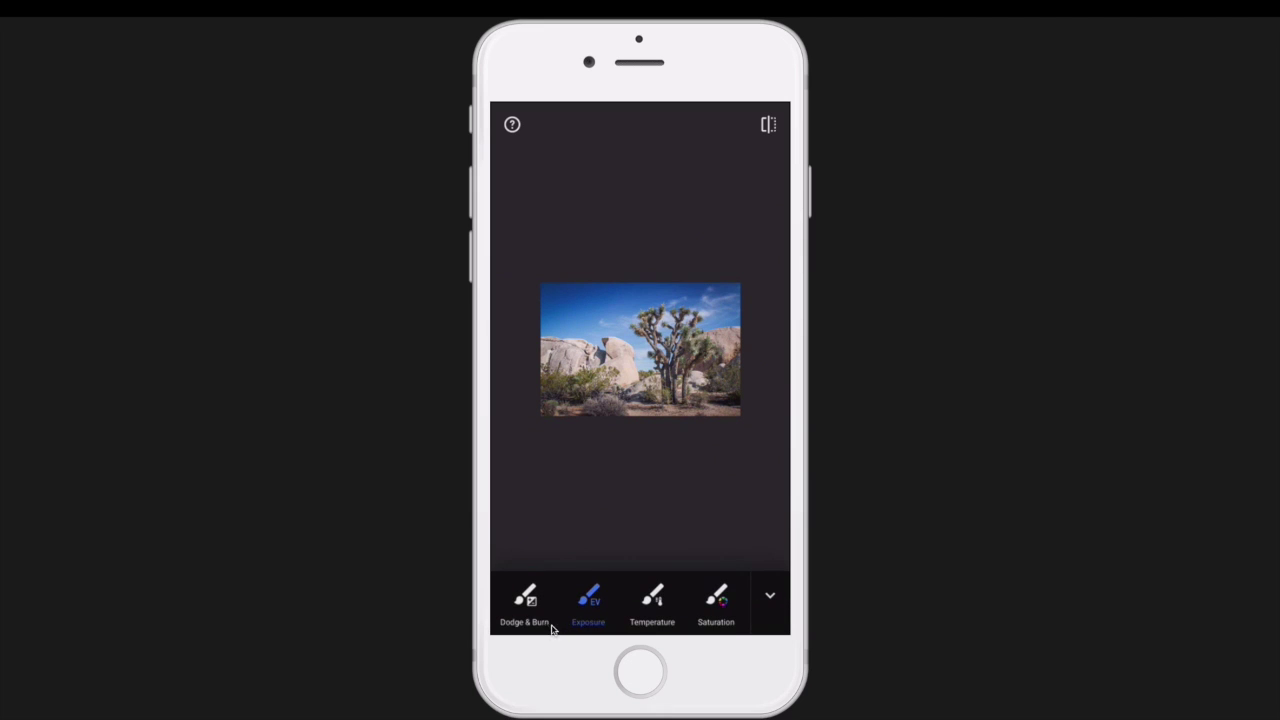
{"action": "left_click", "coordinate": [771, 600]}
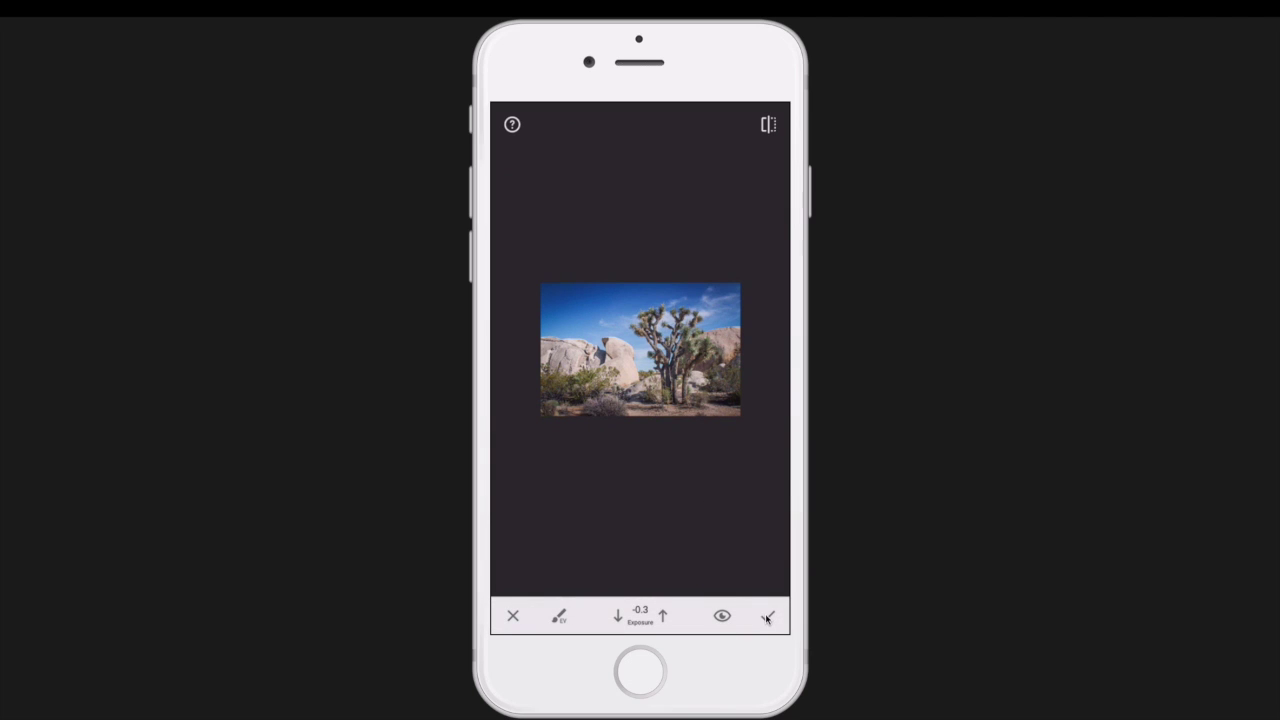
{"action": "left_click", "coordinate": [767, 617]}
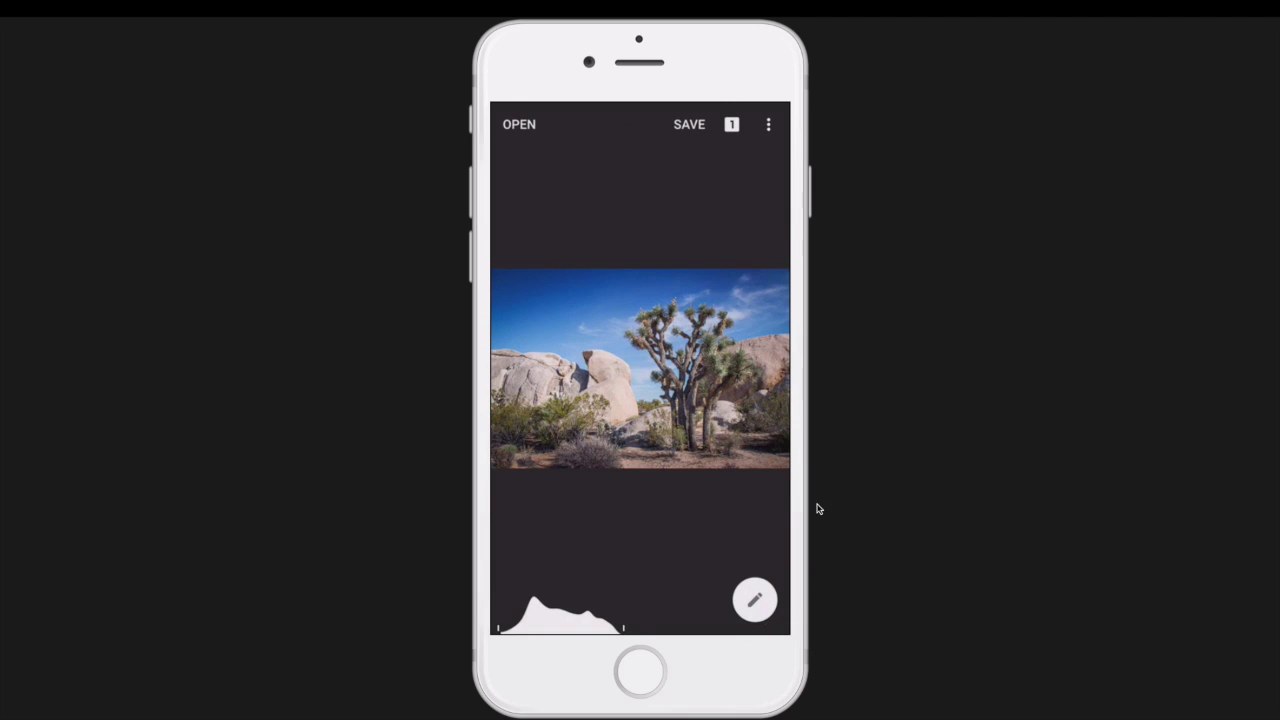
- Heal a sky spot beside the Joshua tree with Spot Repair, then bring up the open-image options
{"action": "left_click", "coordinate": [755, 598]}
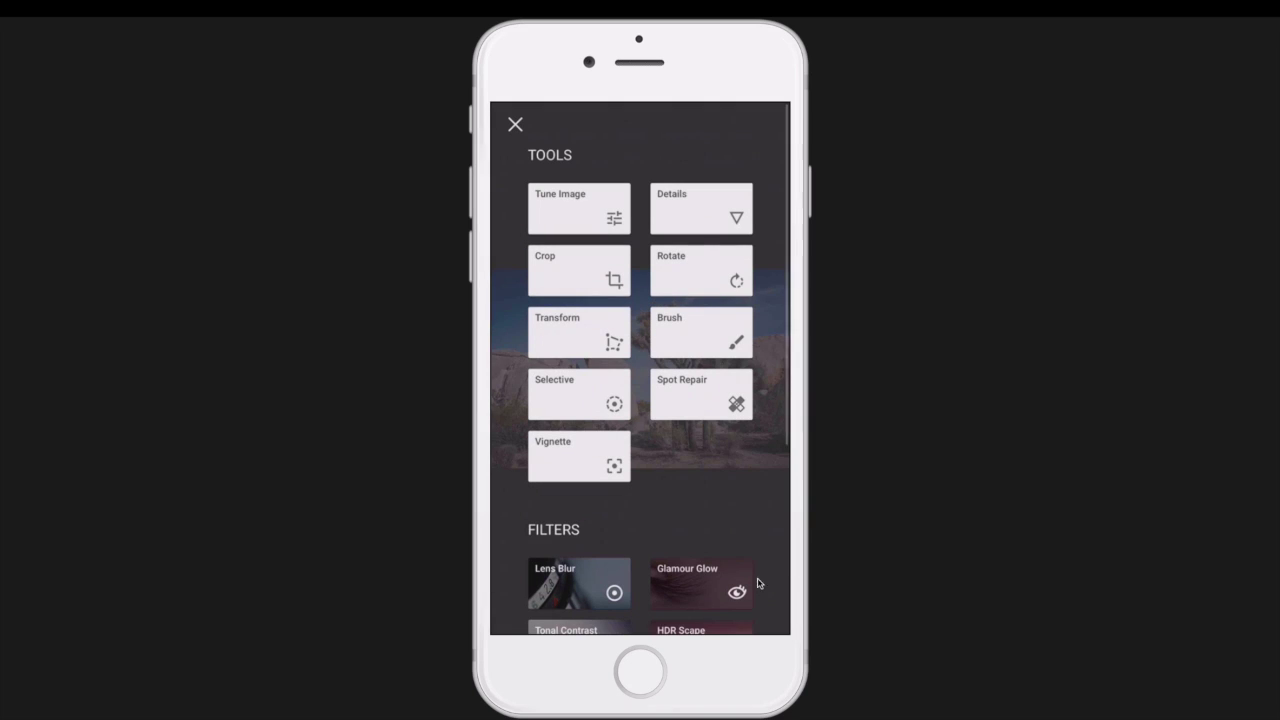
{"action": "left_click", "coordinate": [708, 396]}
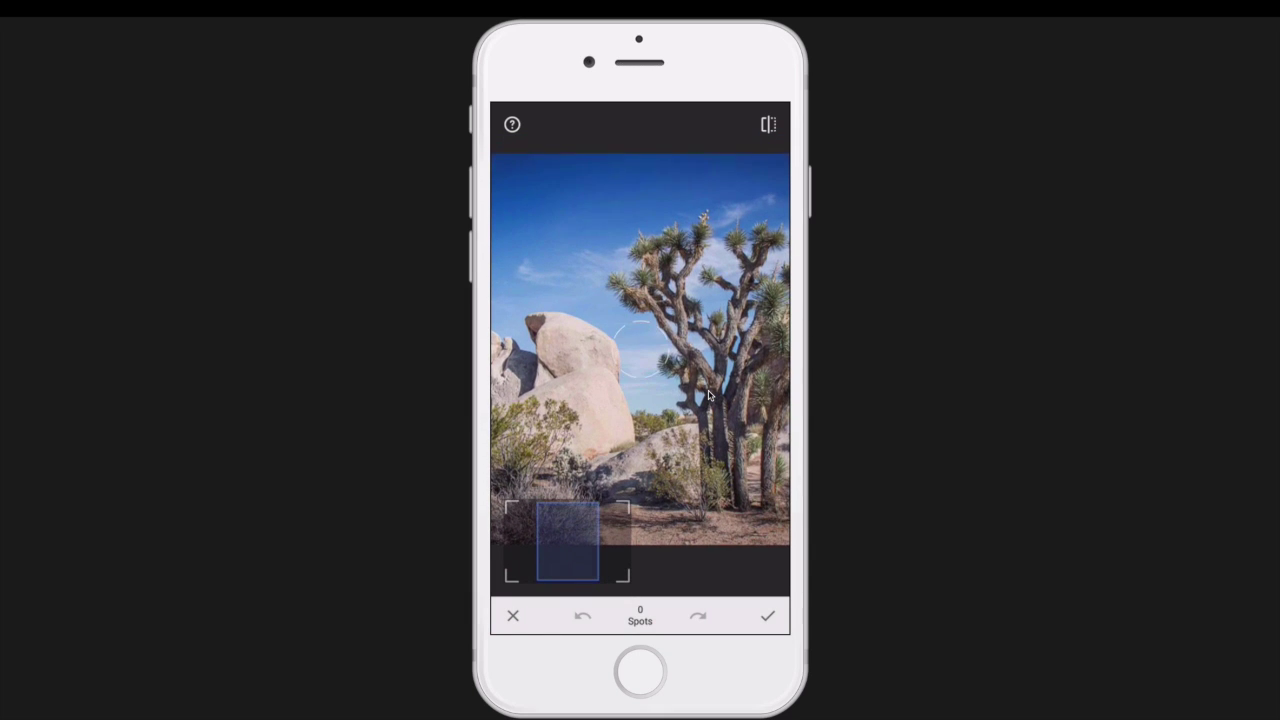
{"action": "left_click", "coordinate": [698, 182]}
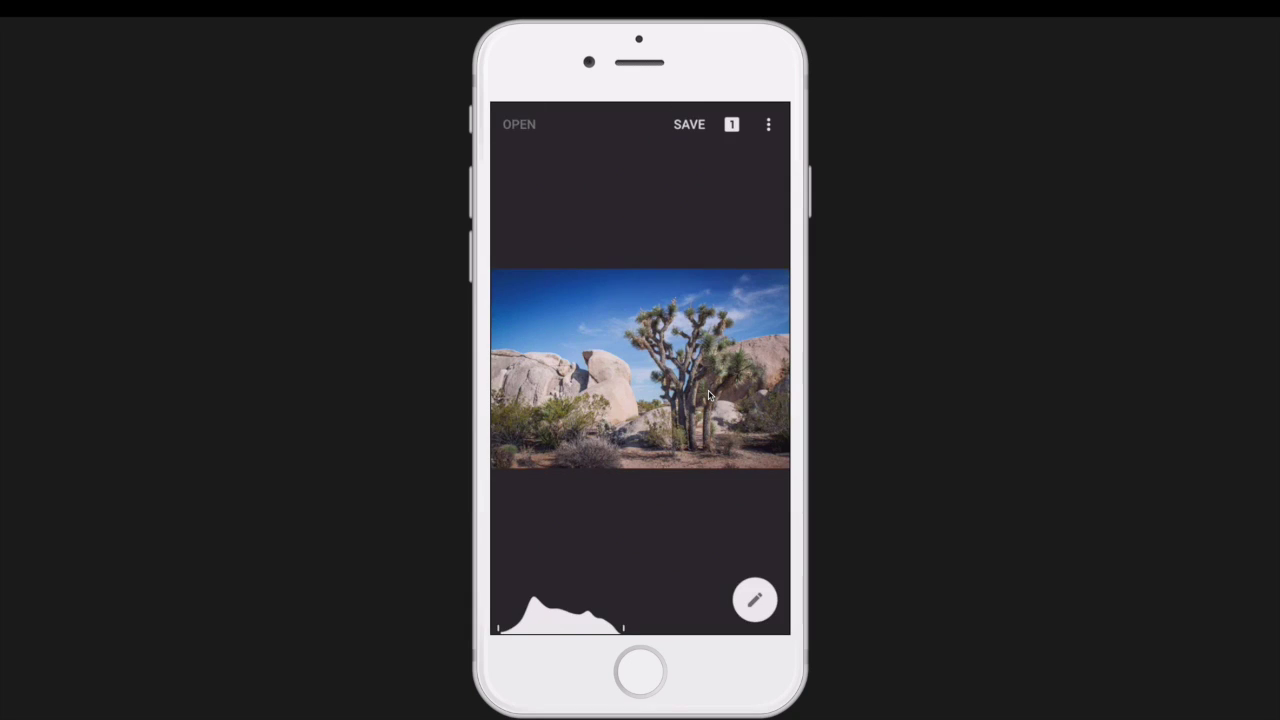
{"action": "left_click", "coordinate": [711, 400]}
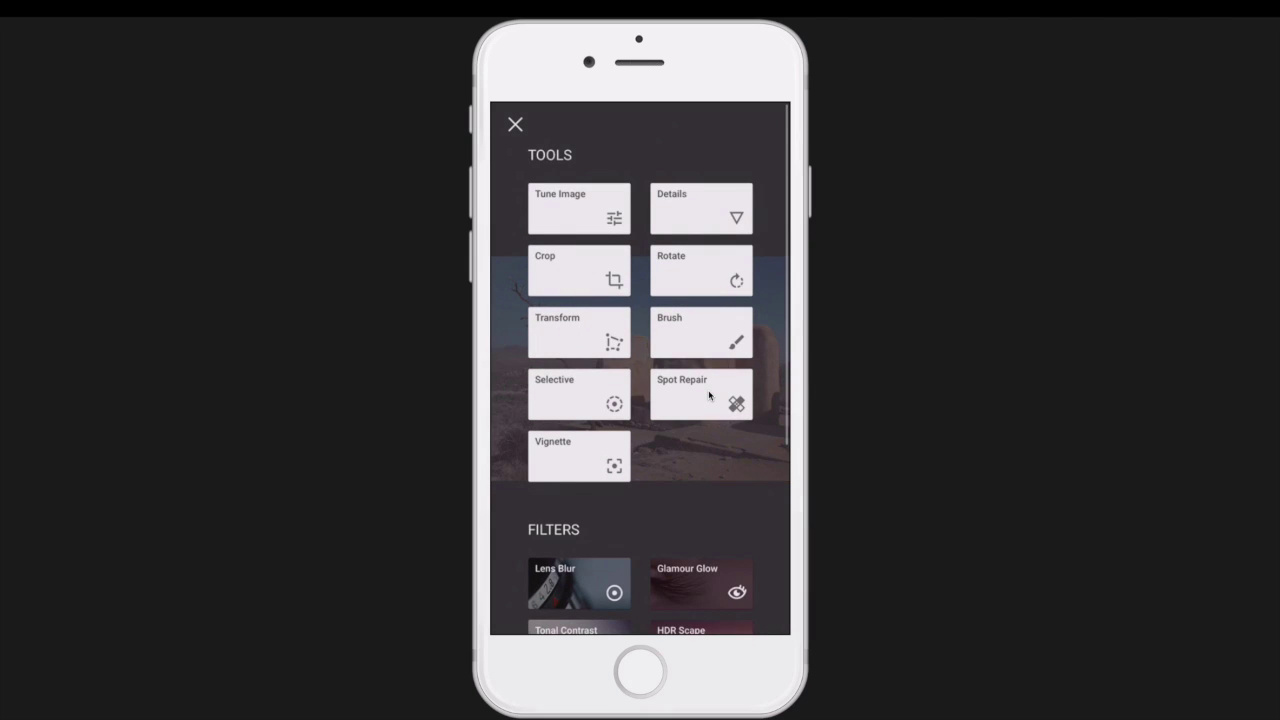
- Zoom into the desert ruin photo, heal four blemishes with Spot Repair, and apply them
{"action": "left_click", "coordinate": [709, 396]}
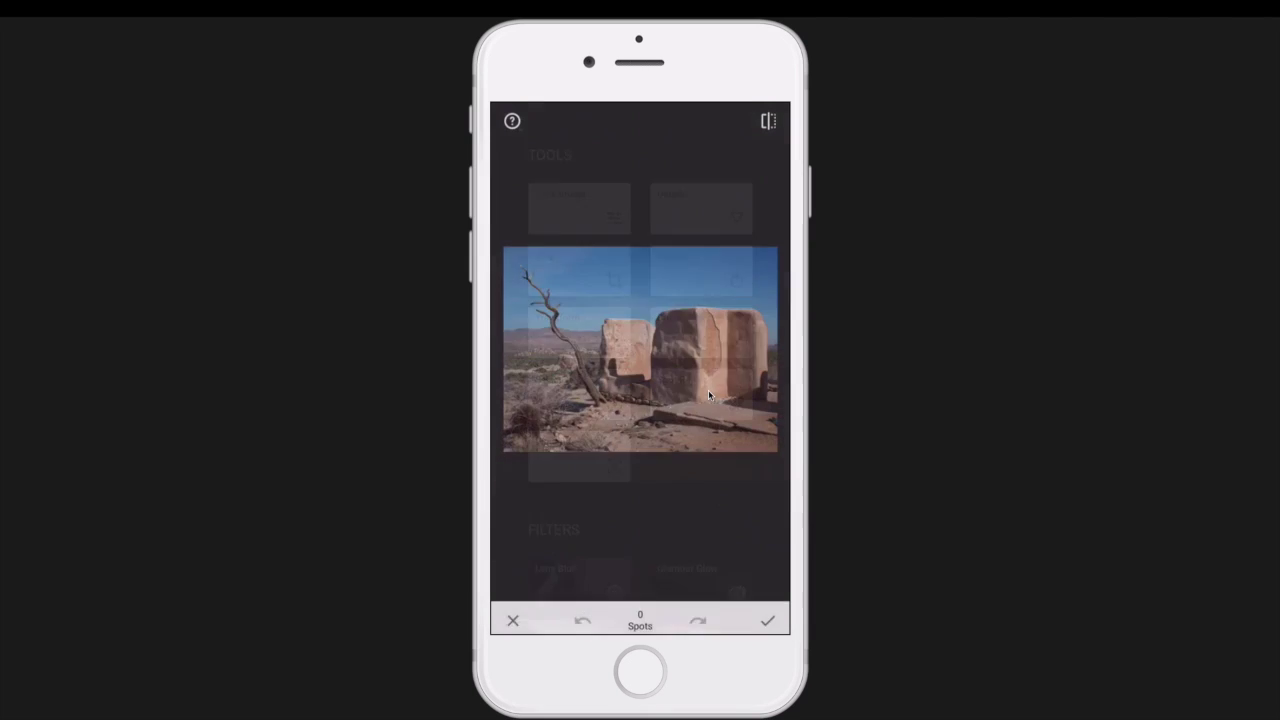
{"action": "scroll", "coordinate": [708, 395], "scroll_direction": "up", "scroll_amount": 5}
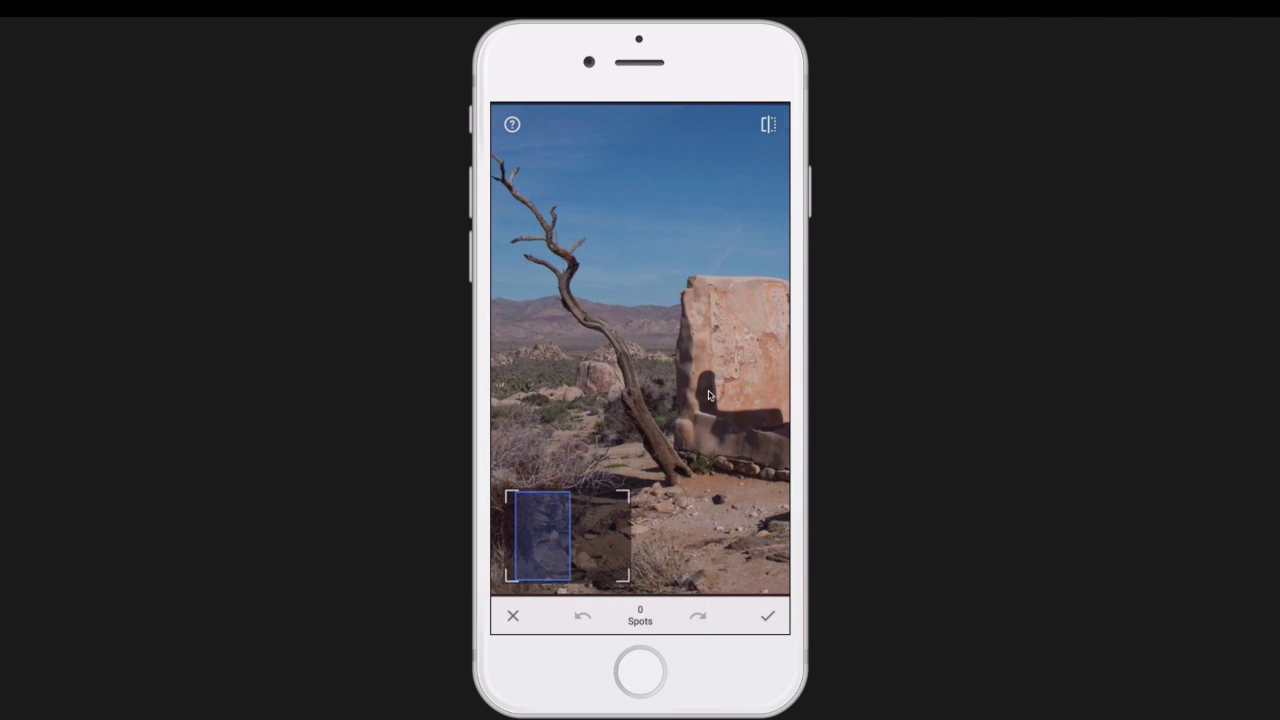
{"action": "scroll", "coordinate": [708, 396], "scroll_direction": "up", "scroll_amount": 5}
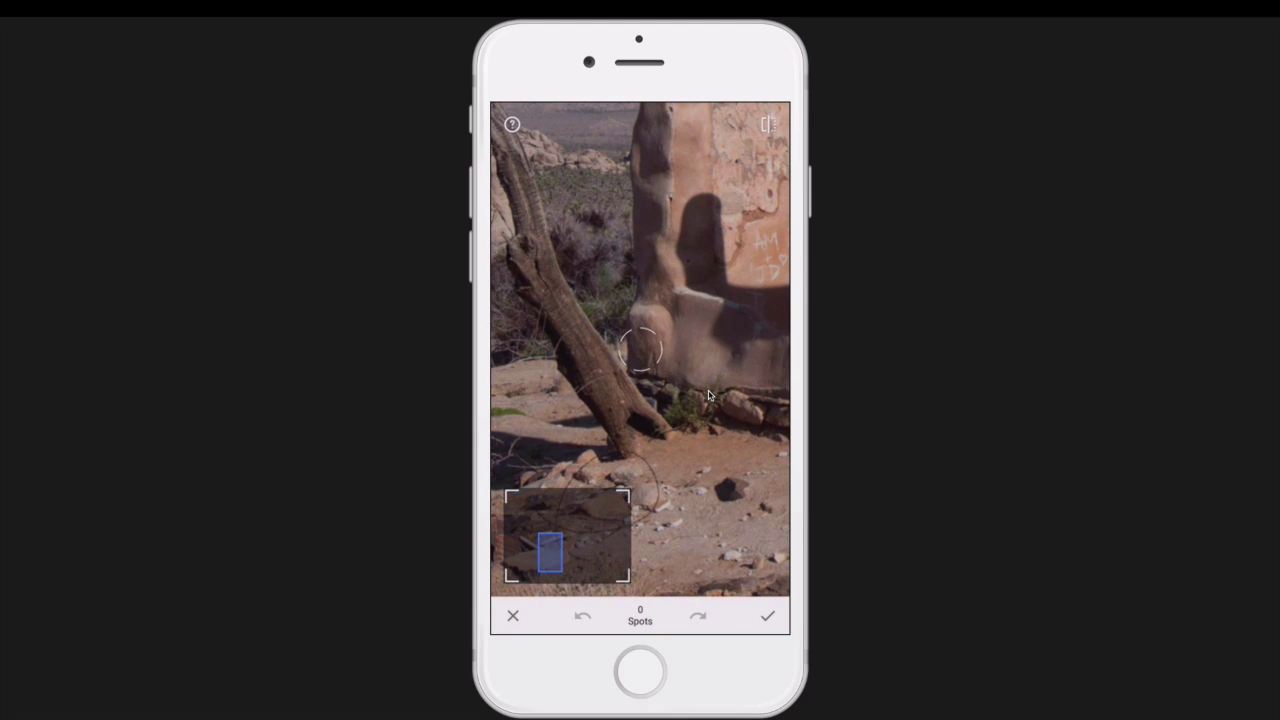
{"action": "scroll", "coordinate": [708, 396], "scroll_direction": "down", "scroll_amount": 2}
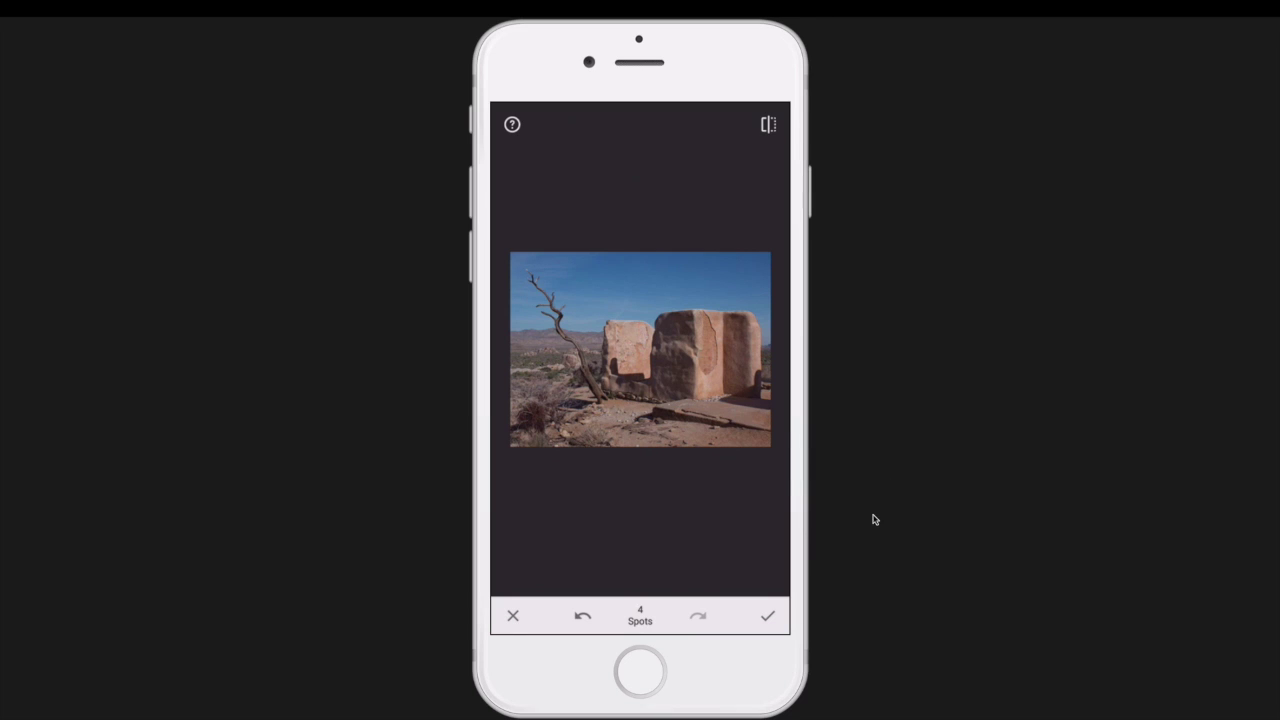
{"action": "left_click", "coordinate": [767, 618]}
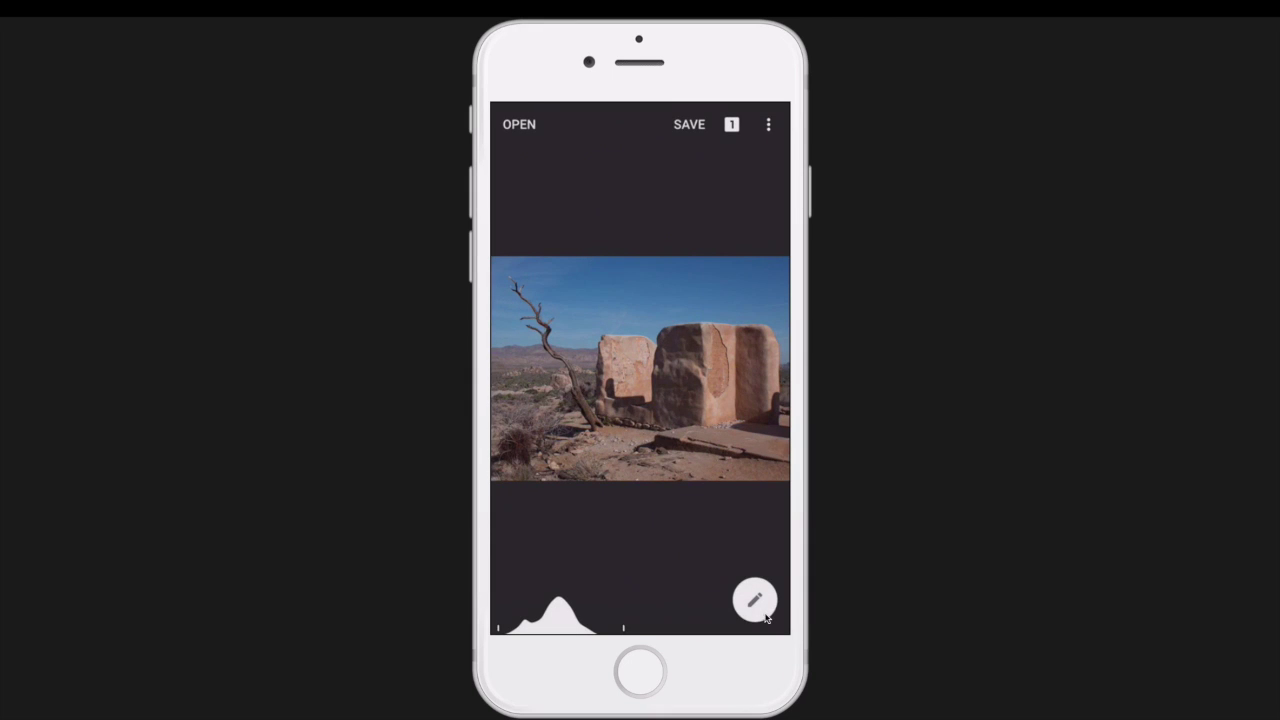
- Show the Tools and Filters menu over the spot-repaired desert ruin photo
{"action": "left_click", "coordinate": [757, 602]}
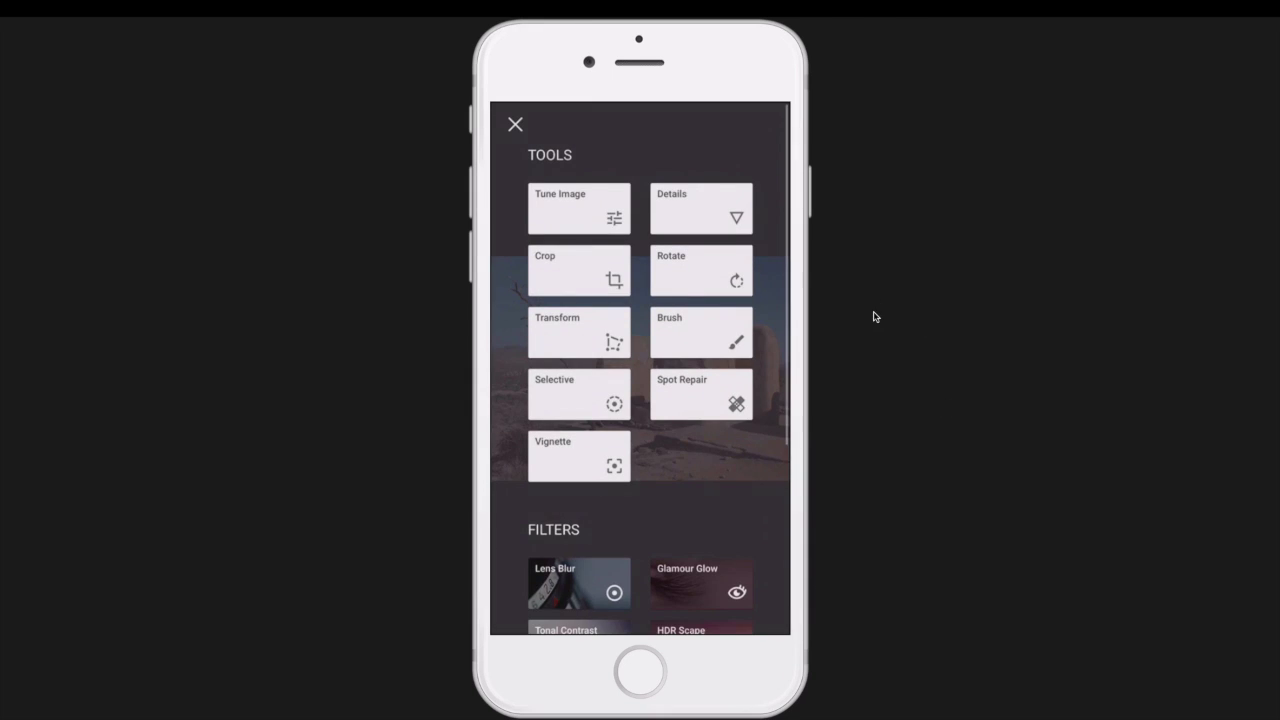